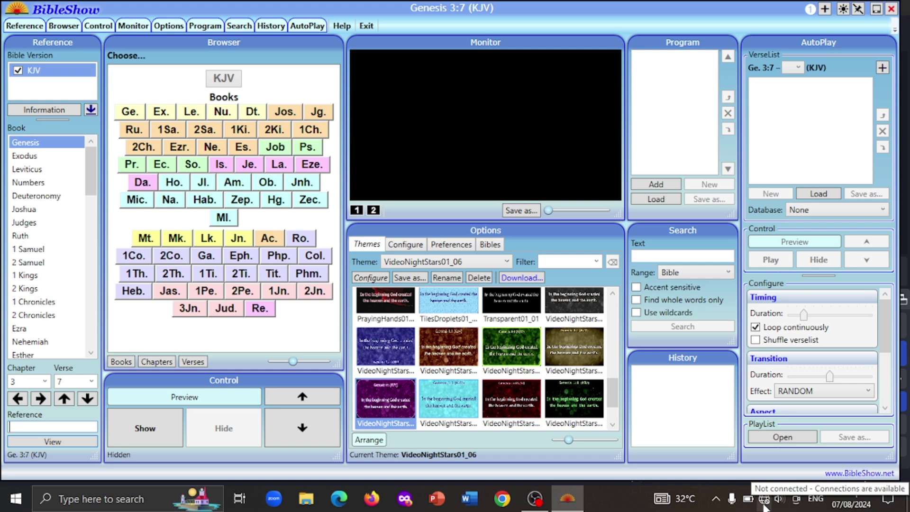
# Connect the computer to the fh_fdc318 Wi-Fi network and return to BibleShow
pyautogui.click(764, 501)
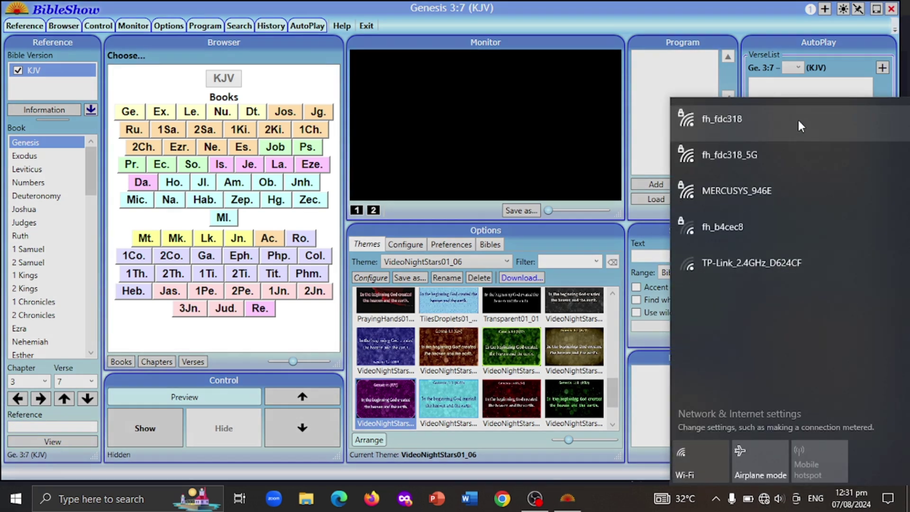
pyautogui.click(797, 119)
pyautogui.click(830, 184)
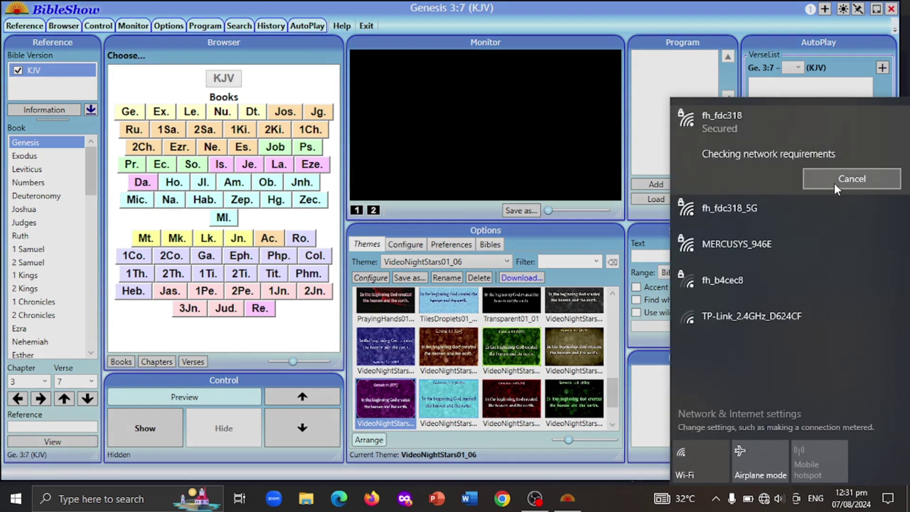
pyautogui.click(583, 7)
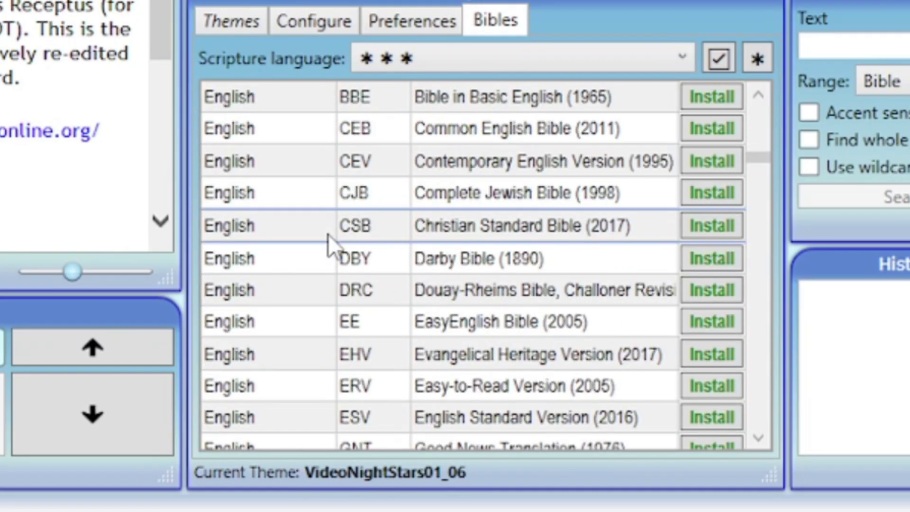
# Install the Hiligaynon Bible version HLGN, Ang Pulong Sang Dios (2006), from the list of available Bibles
pyautogui.scroll(5, 328, 234)
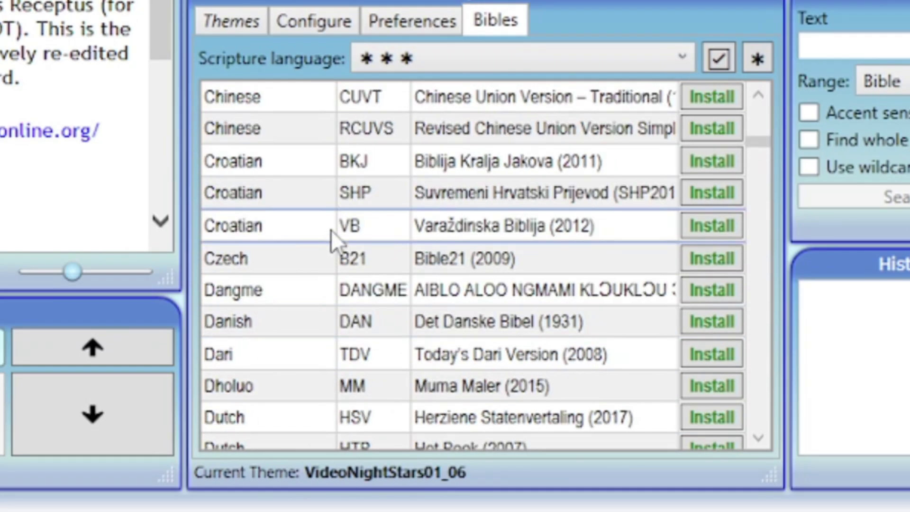
pyautogui.scroll(-6, 423, 331)
pyautogui.scroll(-8, 424, 316)
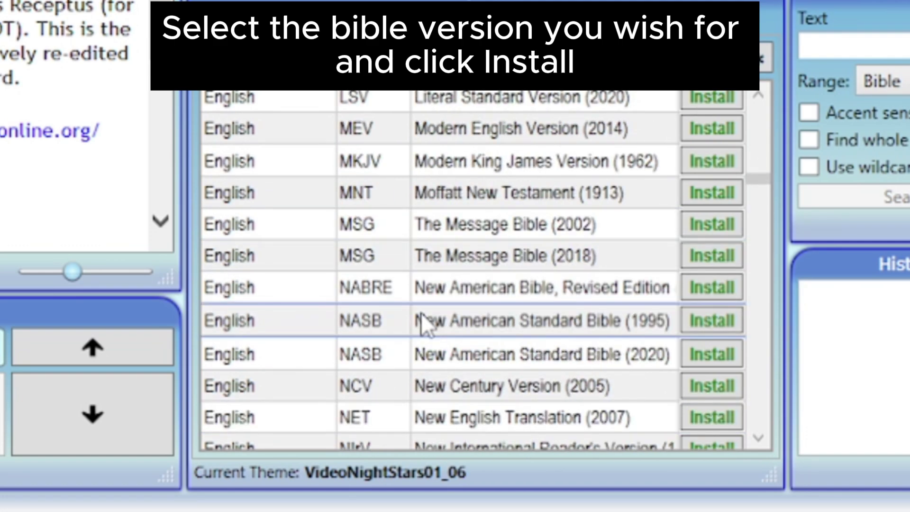
pyautogui.scroll(-5, 421, 308)
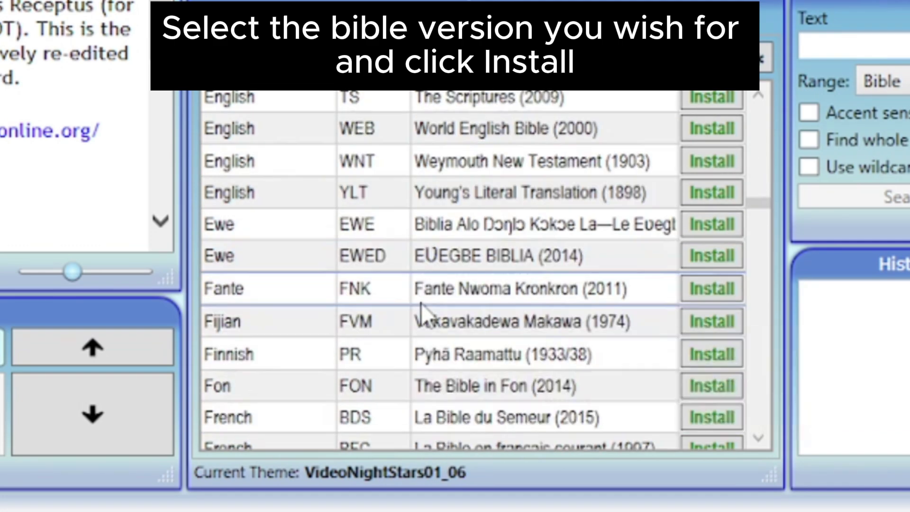
pyautogui.scroll(-5, 421, 303)
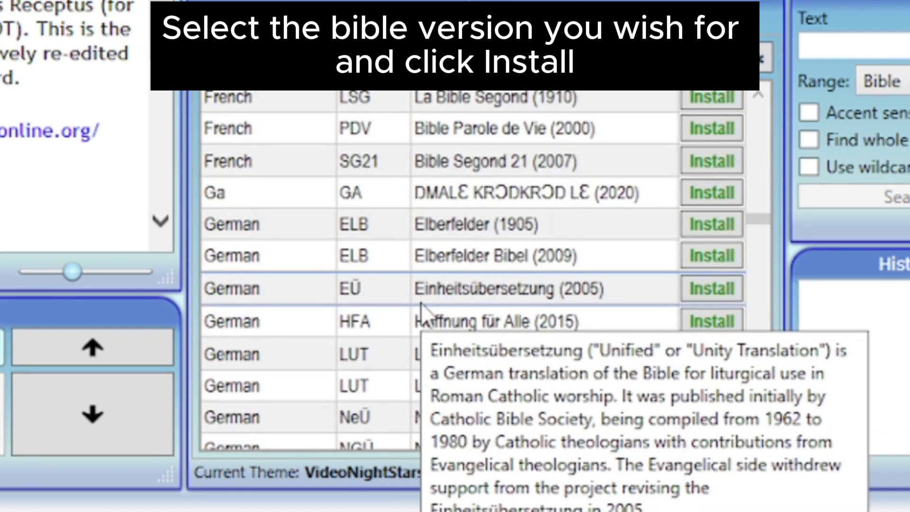
pyautogui.scroll(-3, 420, 303)
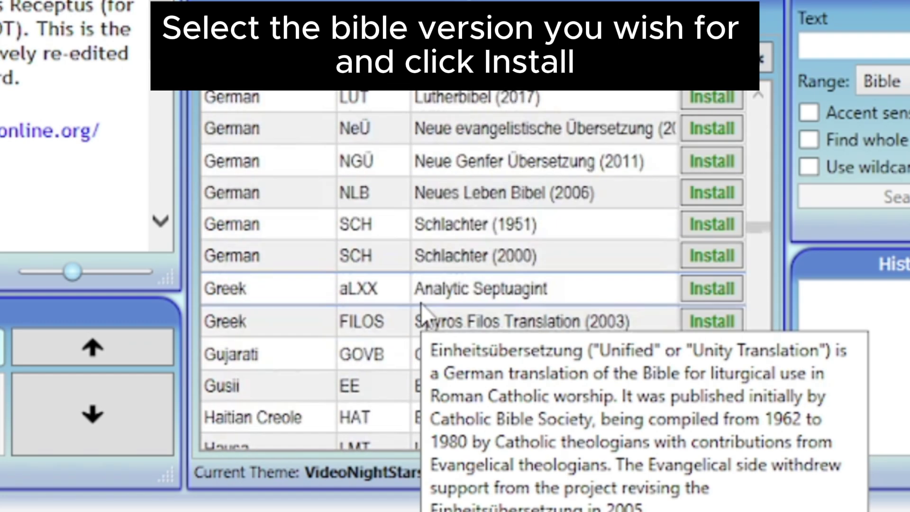
pyautogui.scroll(-3, 421, 302)
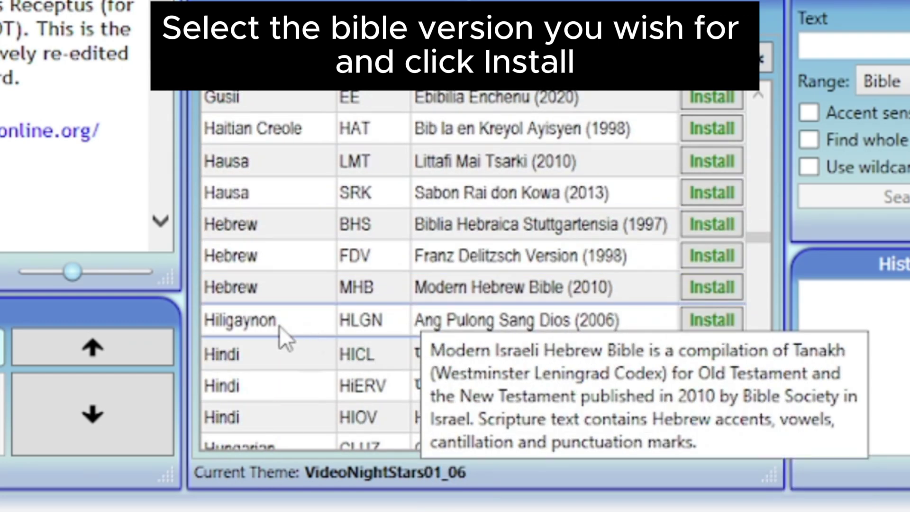
pyautogui.scroll(-1, 306, 314)
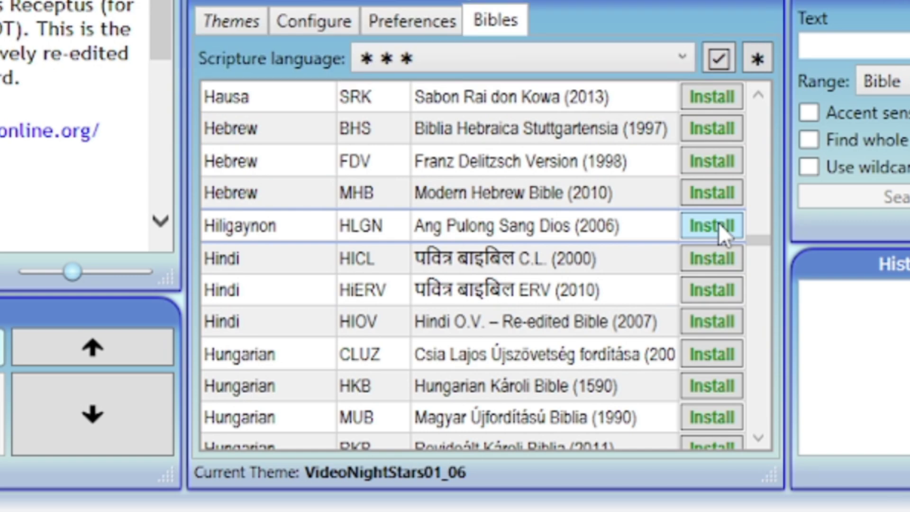
pyautogui.click(719, 222)
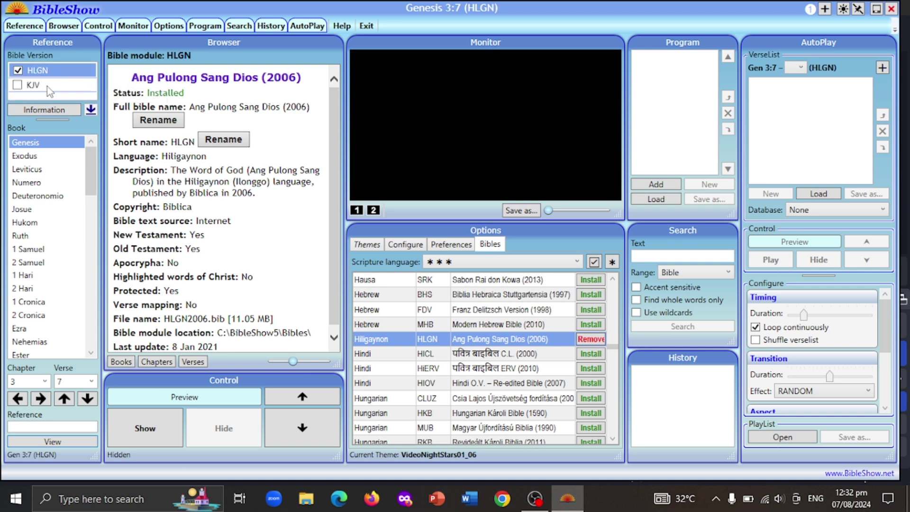
# Choose HLGN as the Bible version and show Roma 6:23 on the live output
pyautogui.click(50, 88)
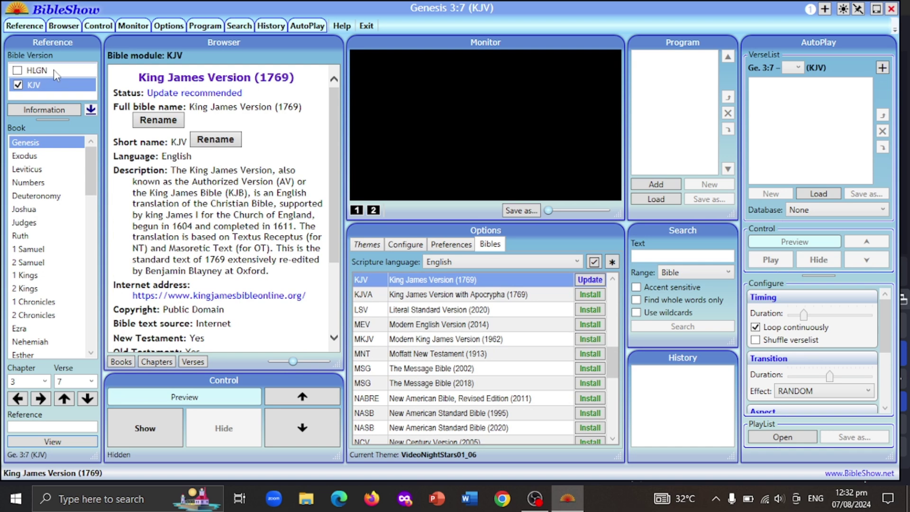
pyautogui.click(53, 70)
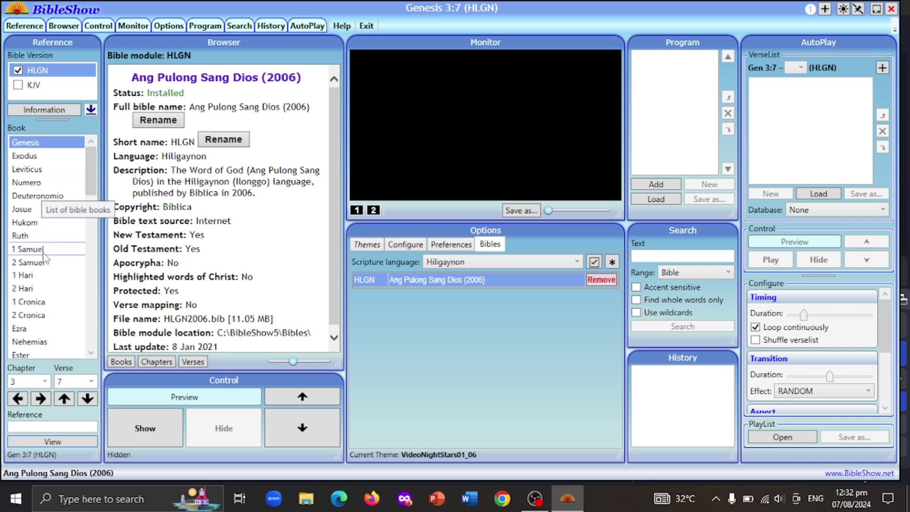
pyautogui.scroll(-3, 44, 255)
pyautogui.scroll(-7, 46, 257)
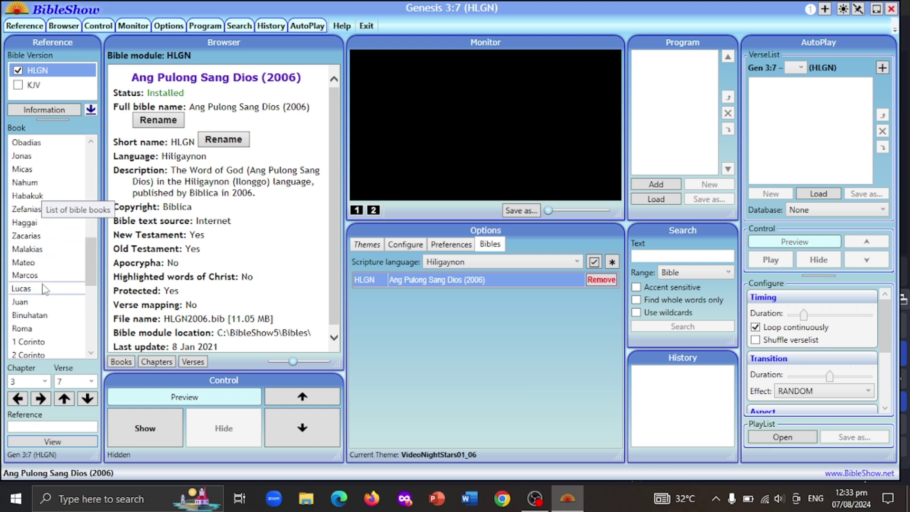
pyautogui.click(43, 328)
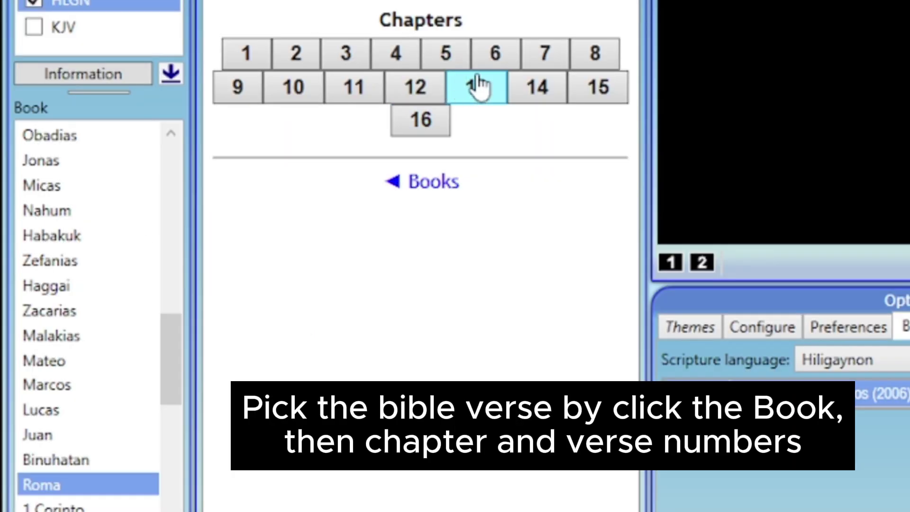
pyautogui.click(263, 100)
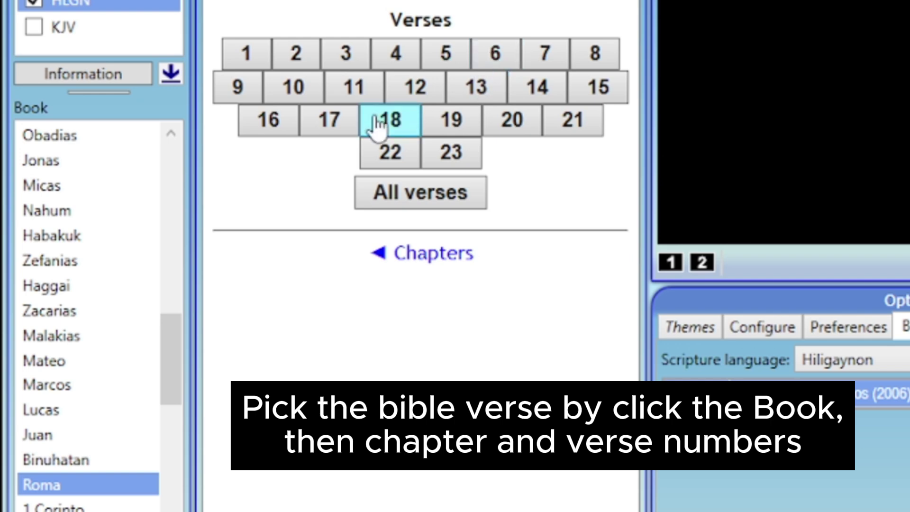
pyautogui.click(452, 159)
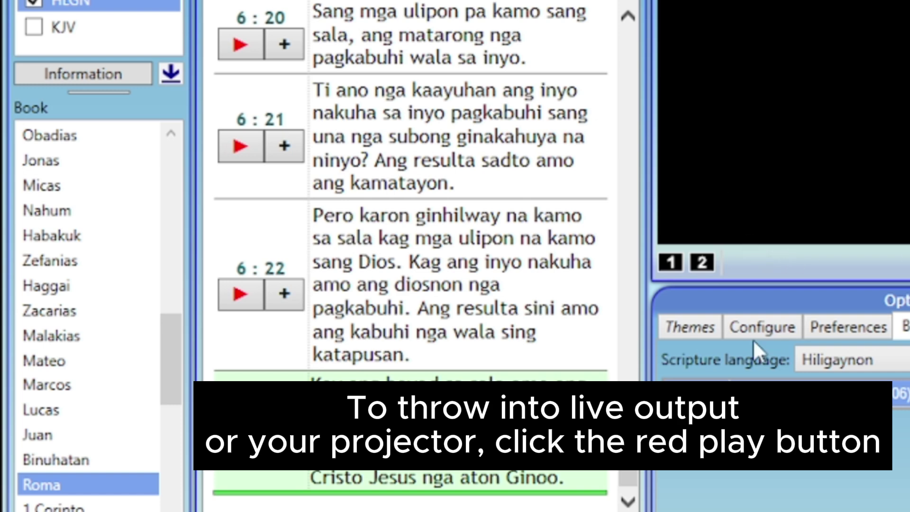
pyautogui.click(247, 439)
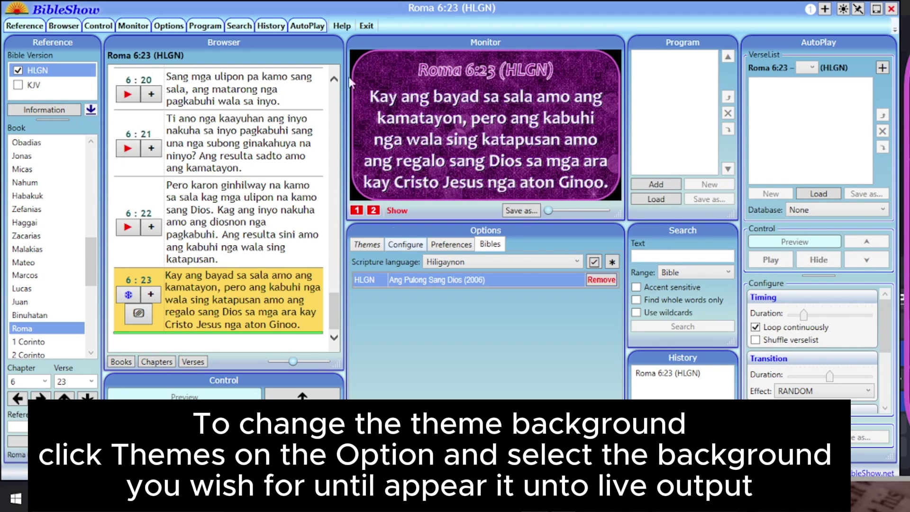
# Try the themes ColorYellow01_01, BibleText15_01 and BibleSky05_01 on the live verse
pyautogui.click(366, 246)
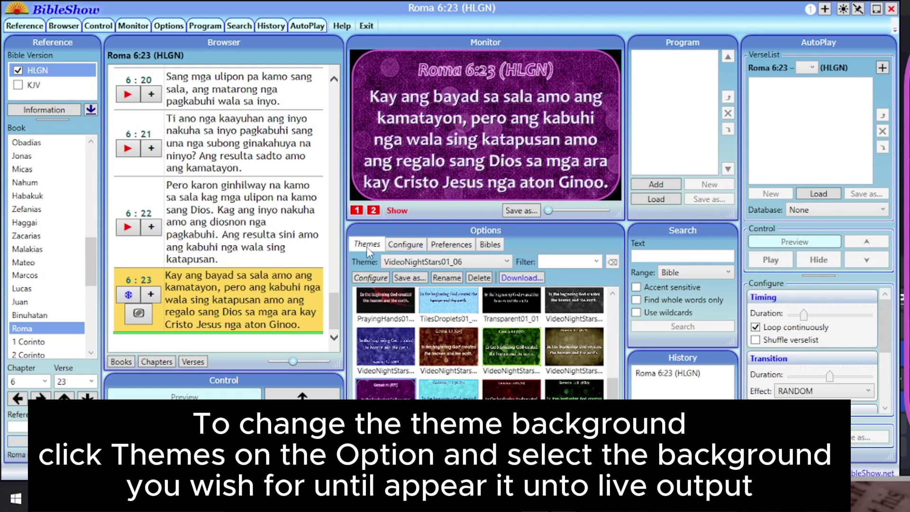
pyautogui.scroll(1, 465, 382)
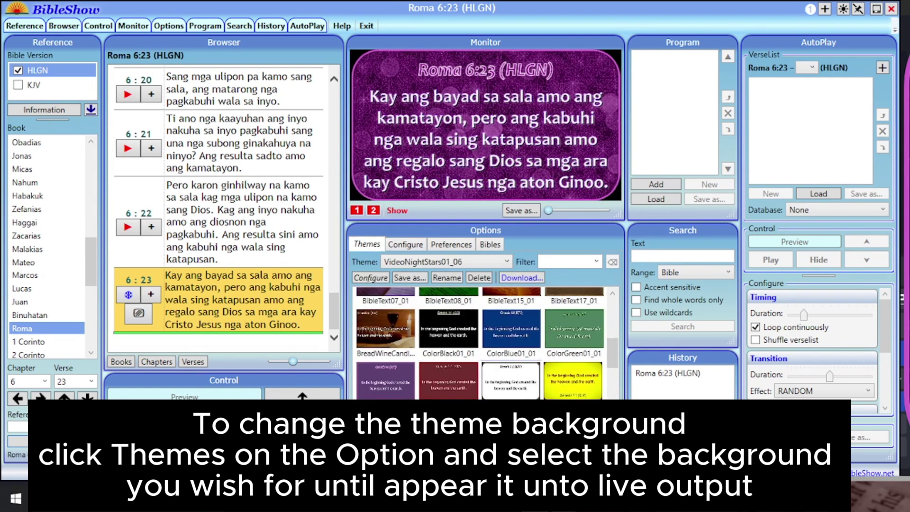
pyautogui.click(574, 383)
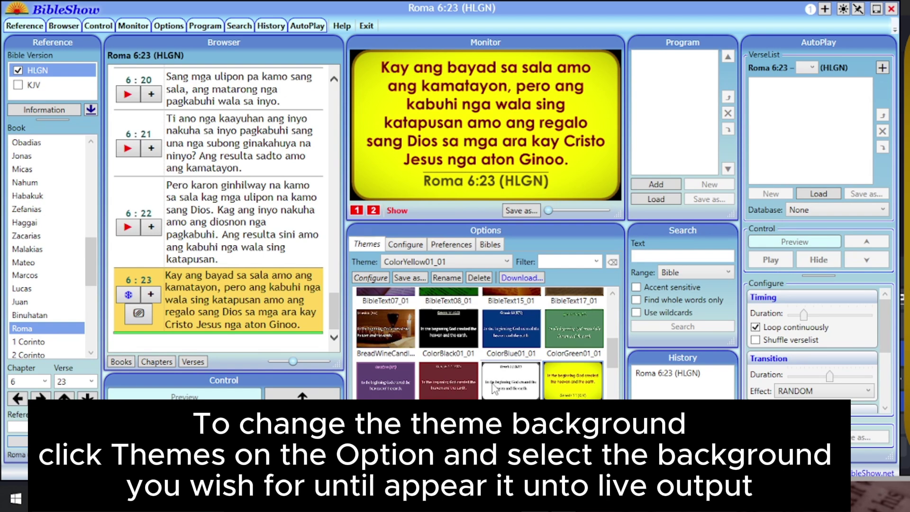
pyautogui.scroll(1, 483, 386)
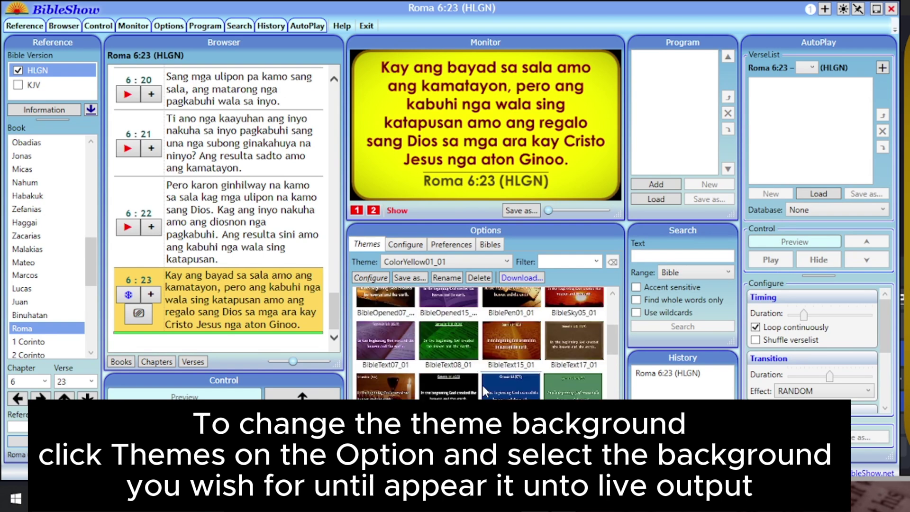
pyautogui.click(515, 350)
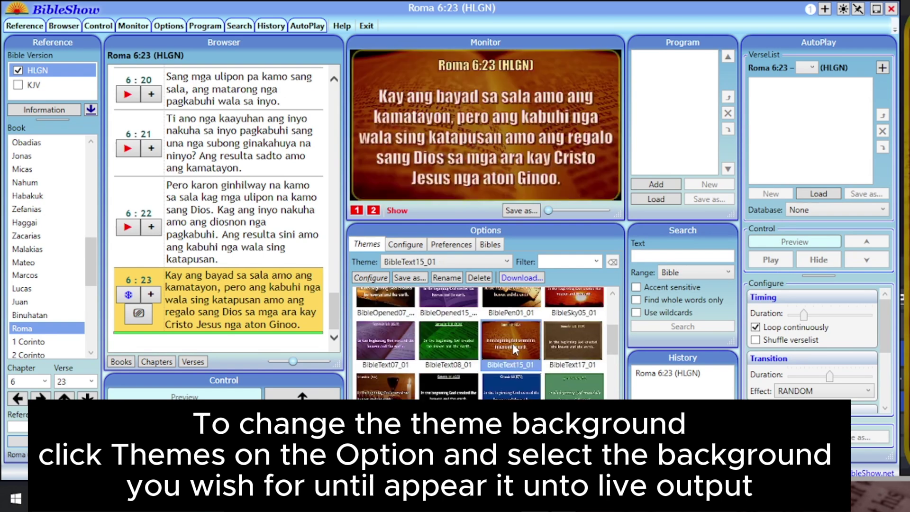
pyautogui.click(582, 335)
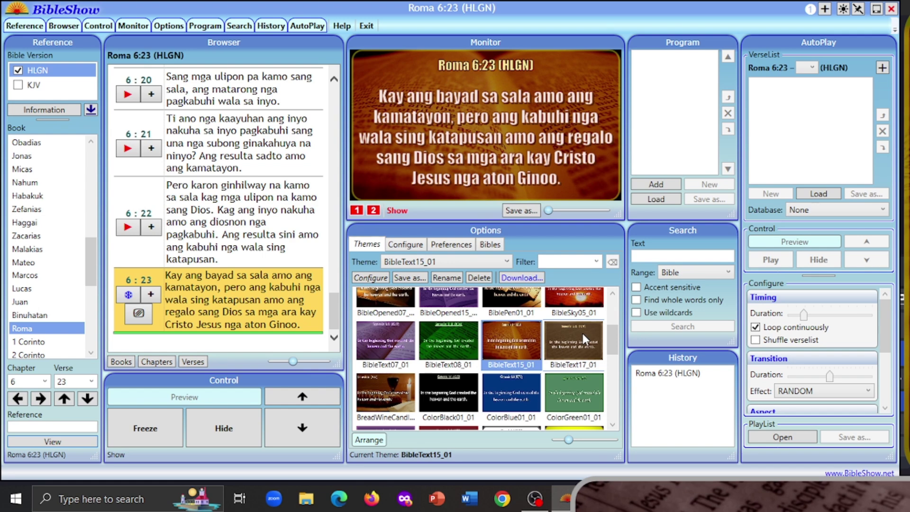
pyautogui.scroll(1, 533, 353)
pyautogui.click(566, 332)
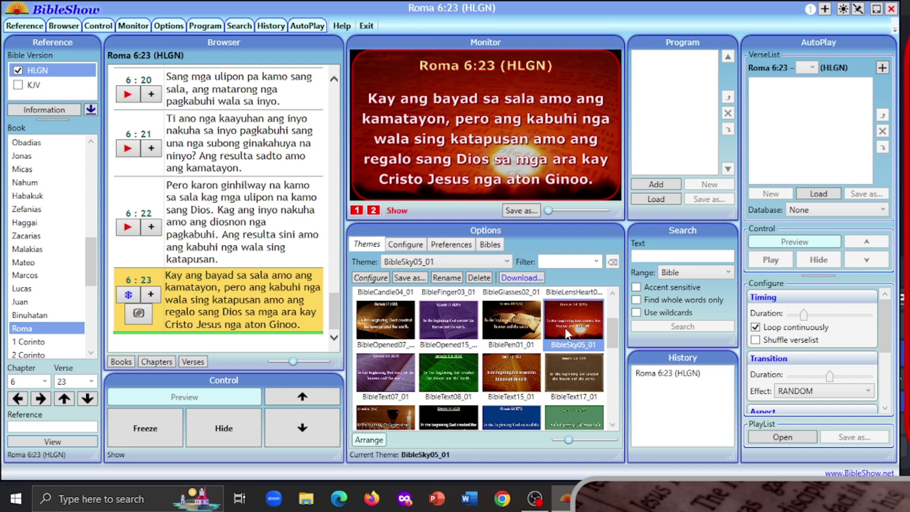
# Try the BibleText08_01 and BreadWineCandle01_01 themes on the live verse, ending with ColorPurple01_01
pyautogui.click(450, 379)
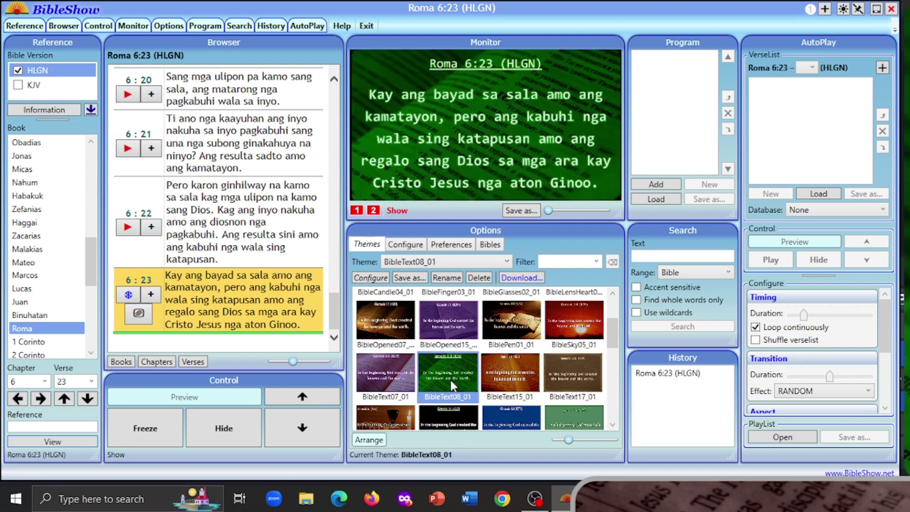
pyautogui.scroll(-3, 450, 380)
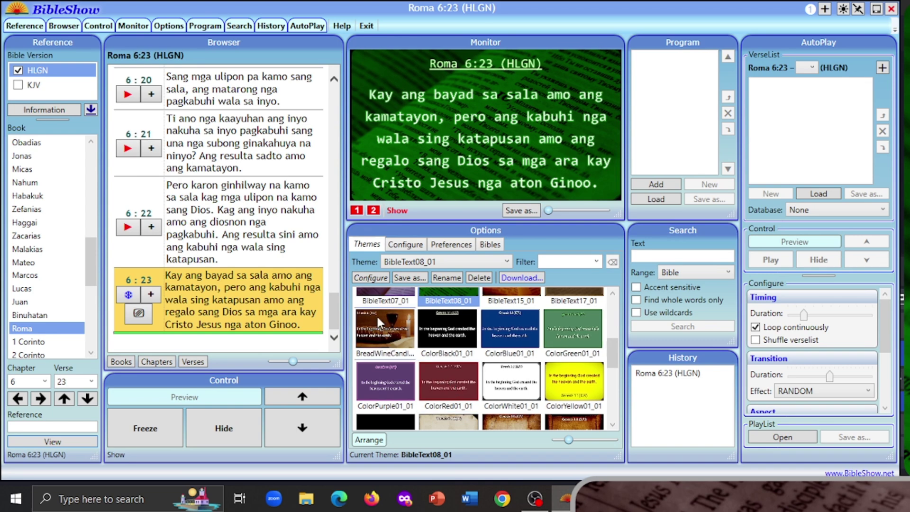
pyautogui.click(385, 348)
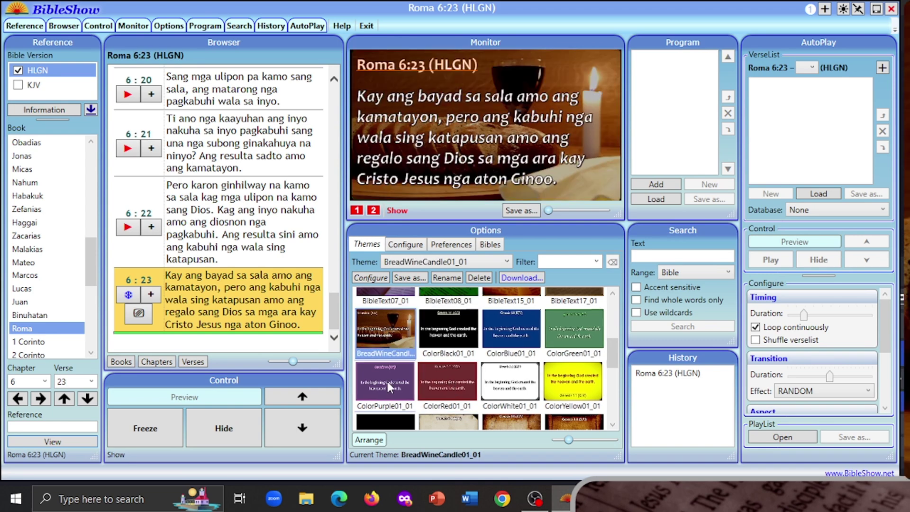
pyautogui.click(390, 367)
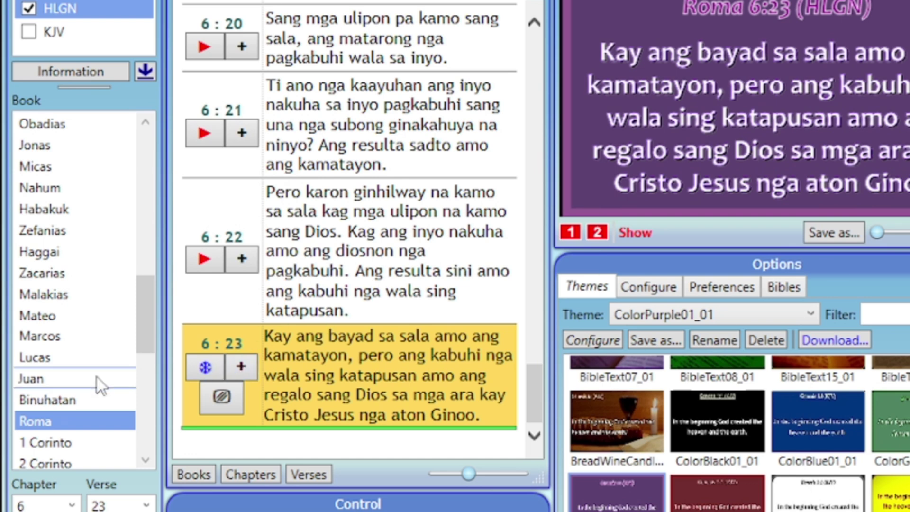
# Show Juan 3:16 on the live output and change its theme to ColorBlack01_01
pyautogui.click(73, 379)
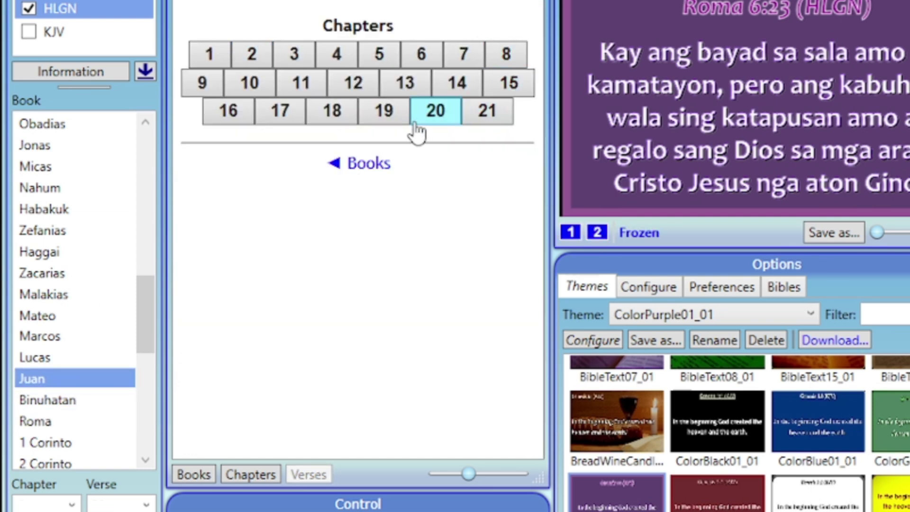
pyautogui.click(299, 61)
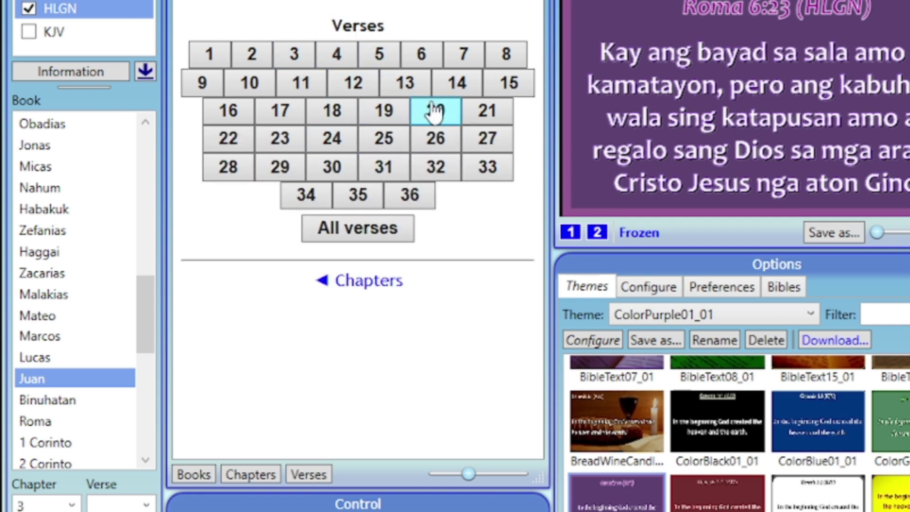
pyautogui.click(240, 118)
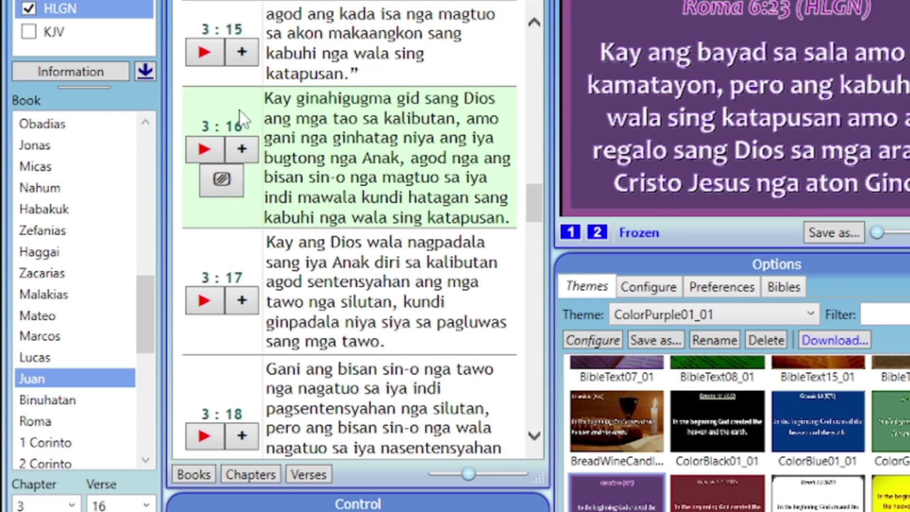
pyautogui.click(203, 151)
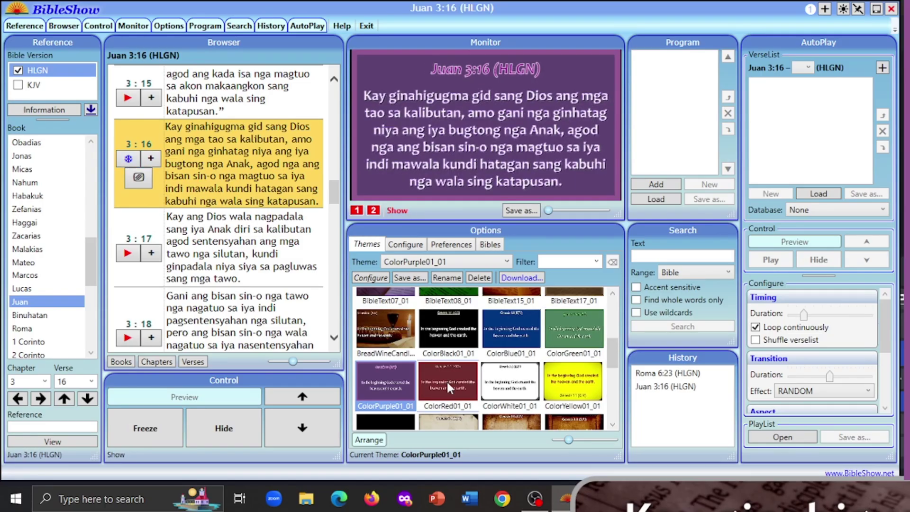
pyautogui.scroll(1, 447, 380)
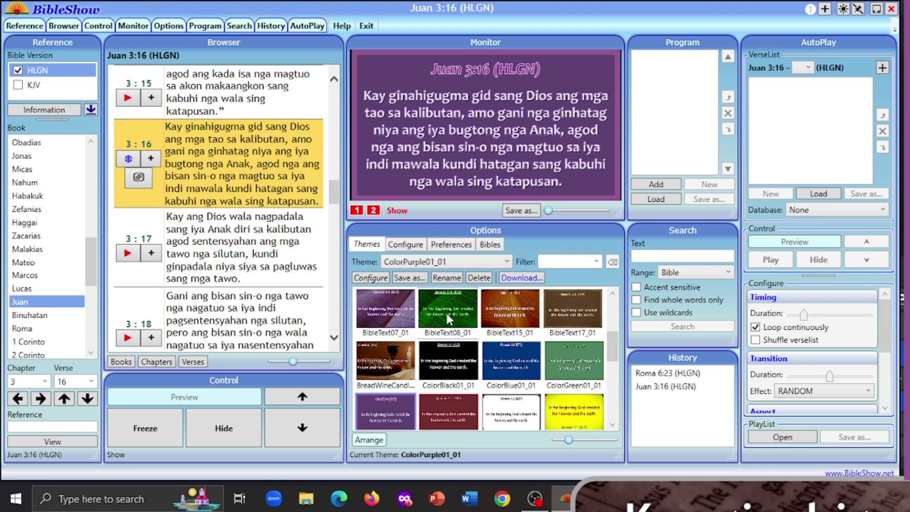
pyautogui.click(458, 366)
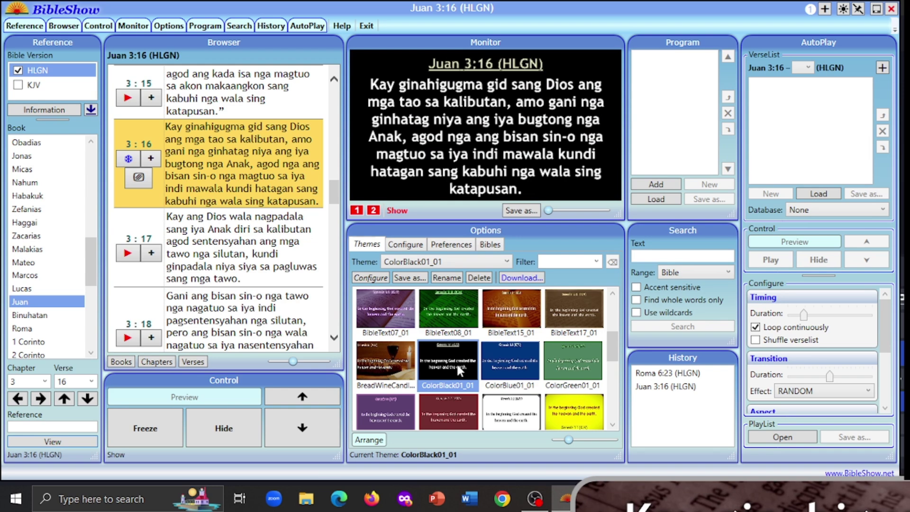
# Try the ColorBlue01_01 theme on the live verse and apply ColorGreen01_01
pyautogui.click(510, 356)
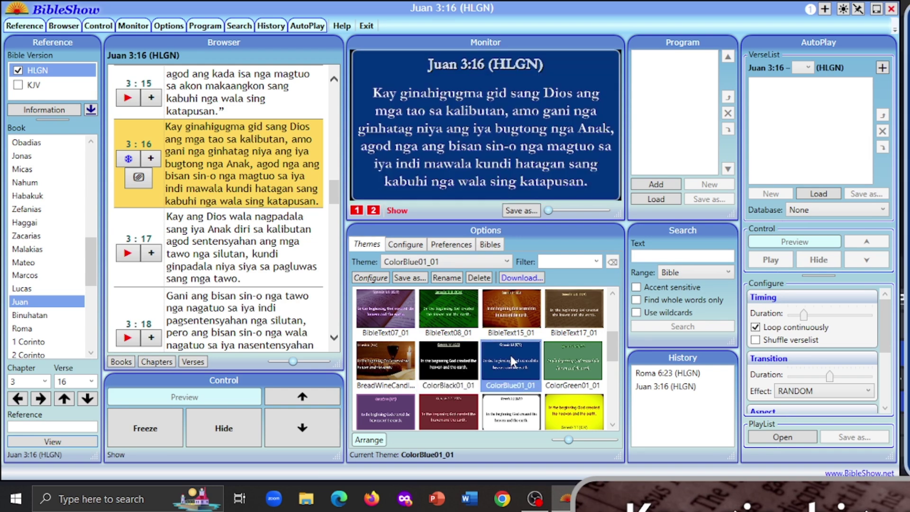
pyautogui.click(579, 362)
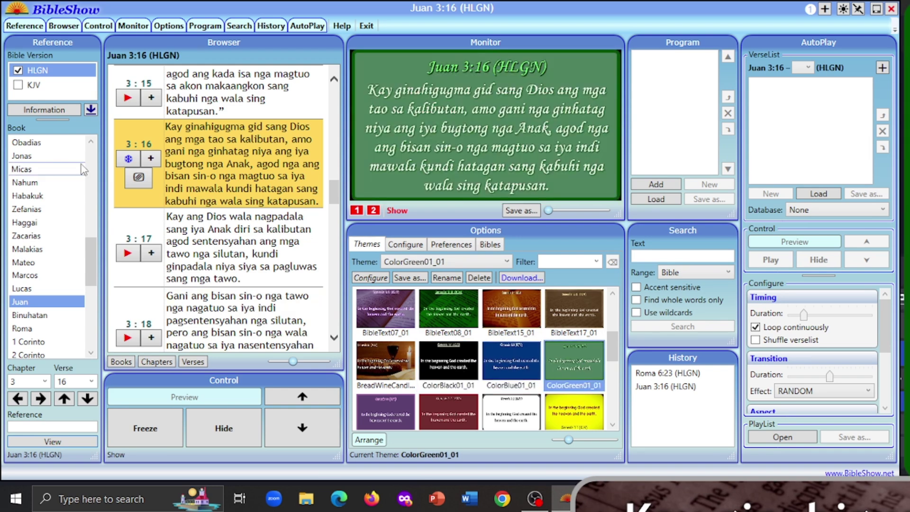
pyautogui.click(91, 111)
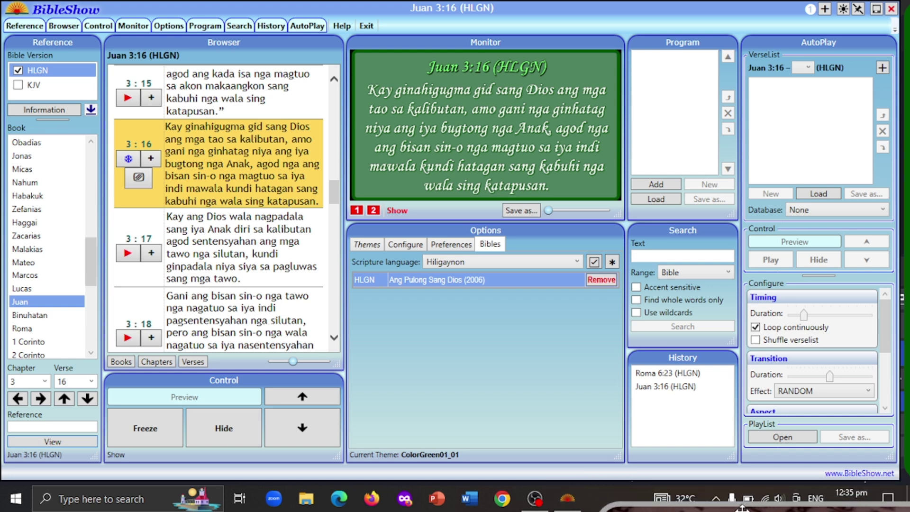
pyautogui.click(447, 245)
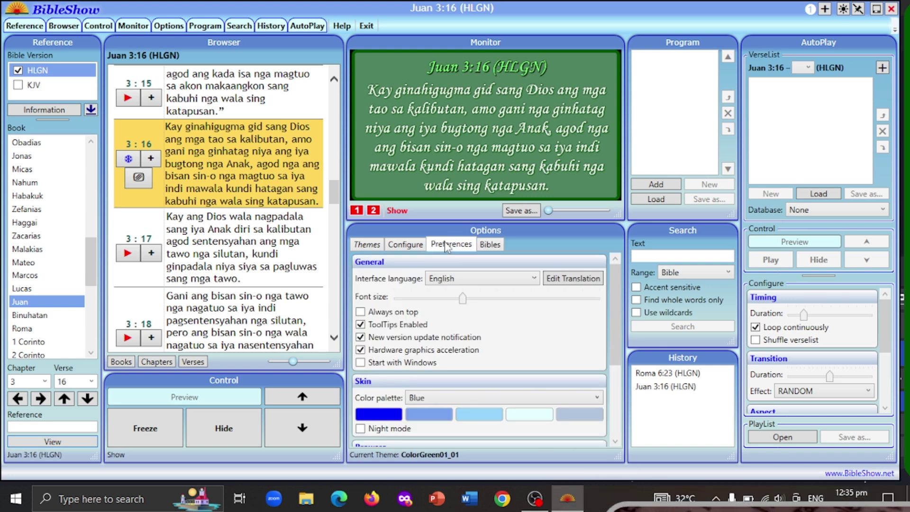
pyautogui.click(421, 250)
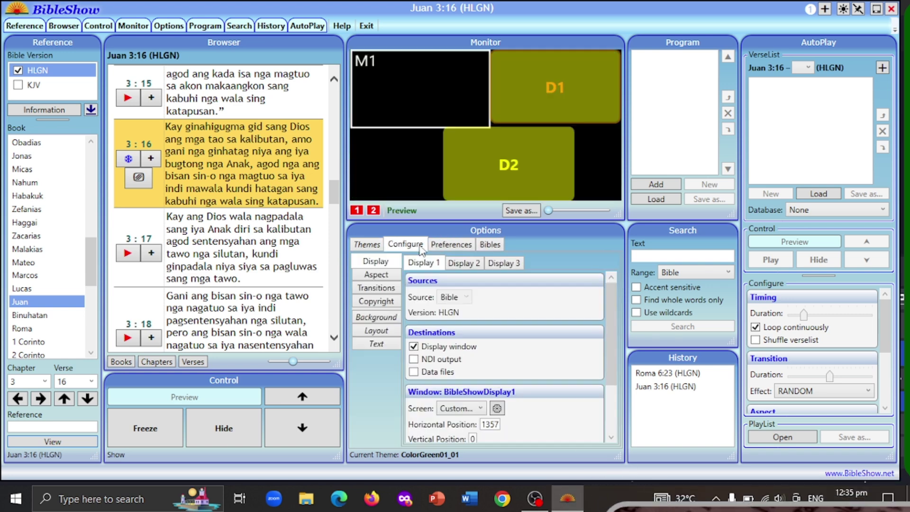
# List the available Bible modules for all scripture languages
pyautogui.click(491, 245)
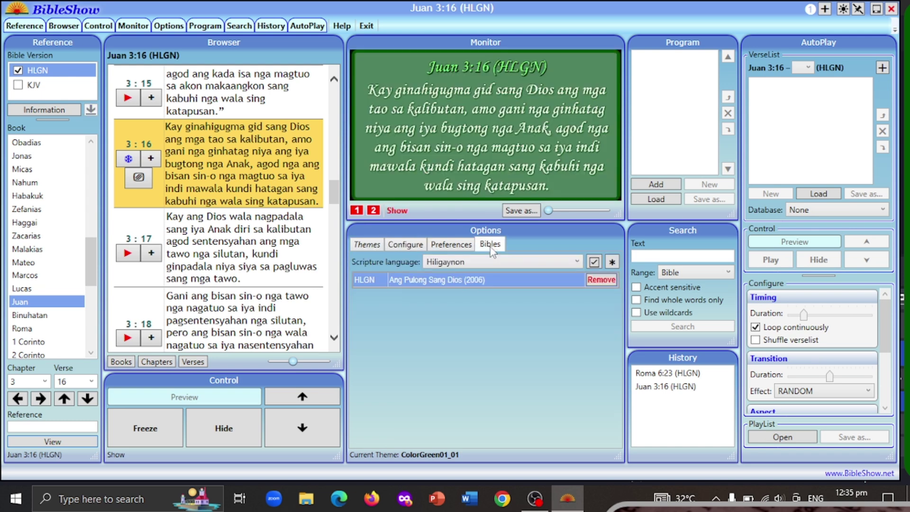
pyautogui.click(577, 262)
pyautogui.click(577, 263)
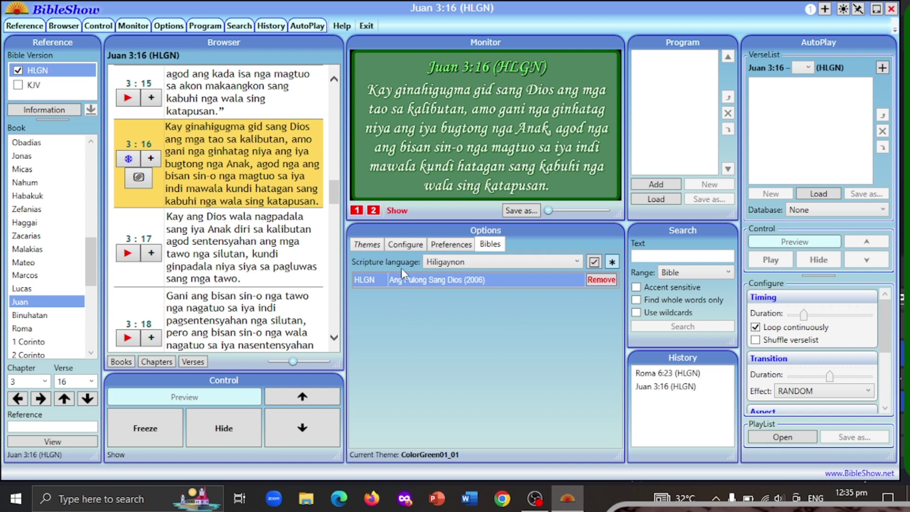
pyautogui.click(577, 262)
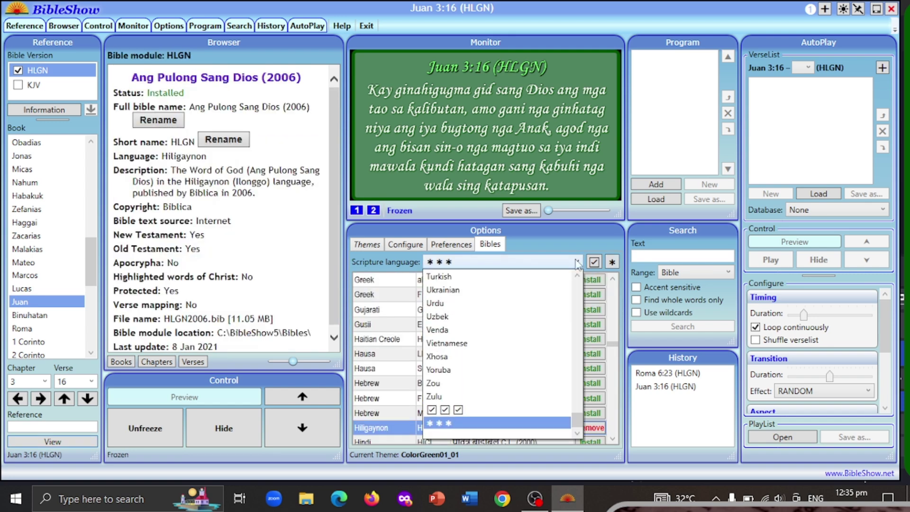
pyautogui.click(578, 244)
# Find the English Bible modules in the list and install the Amplified Bible (2015)
pyautogui.scroll(-5, 460, 356)
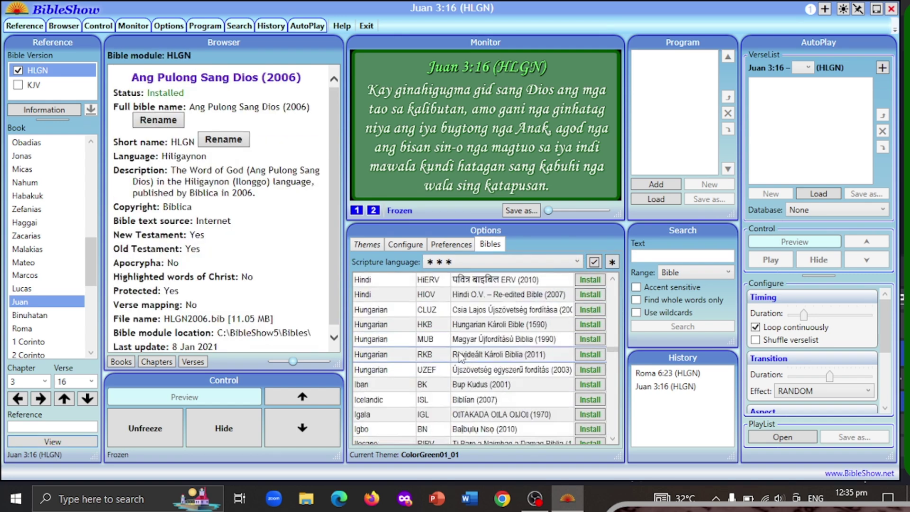
pyautogui.scroll(-6, 460, 357)
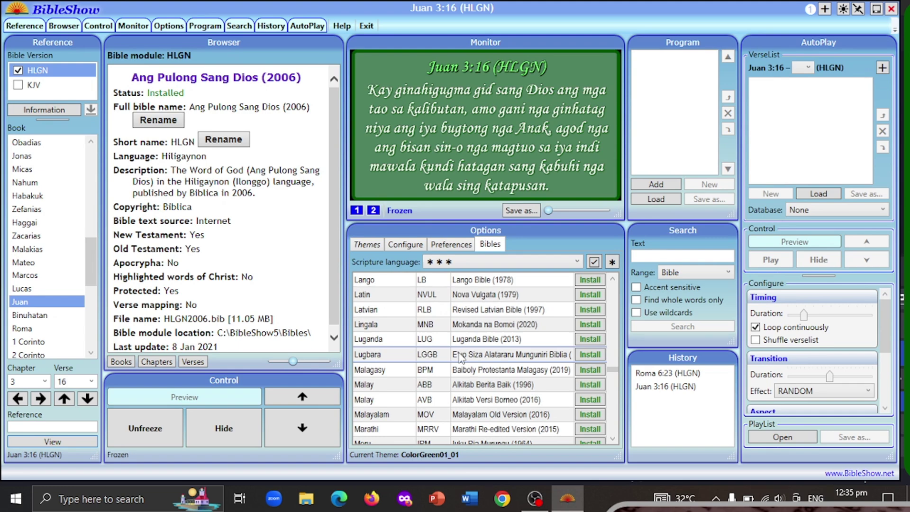
pyautogui.scroll(15, 460, 357)
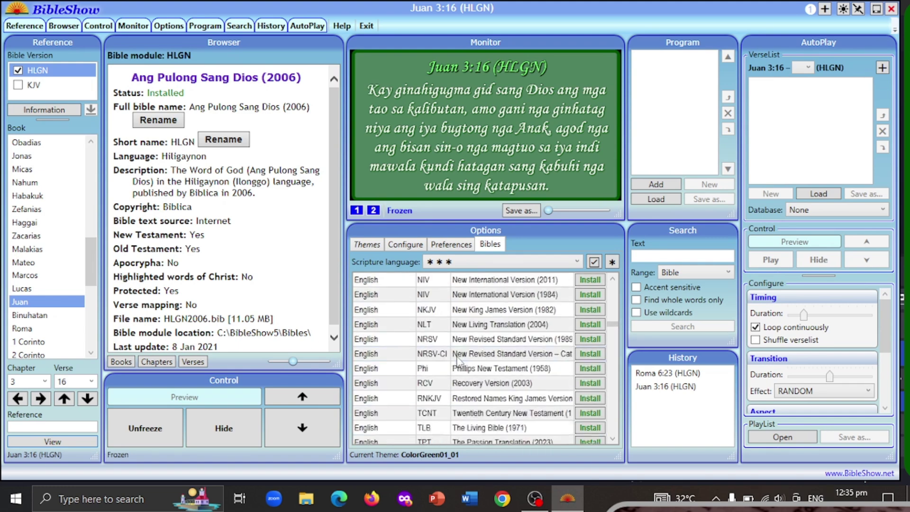
pyautogui.scroll(3, 458, 360)
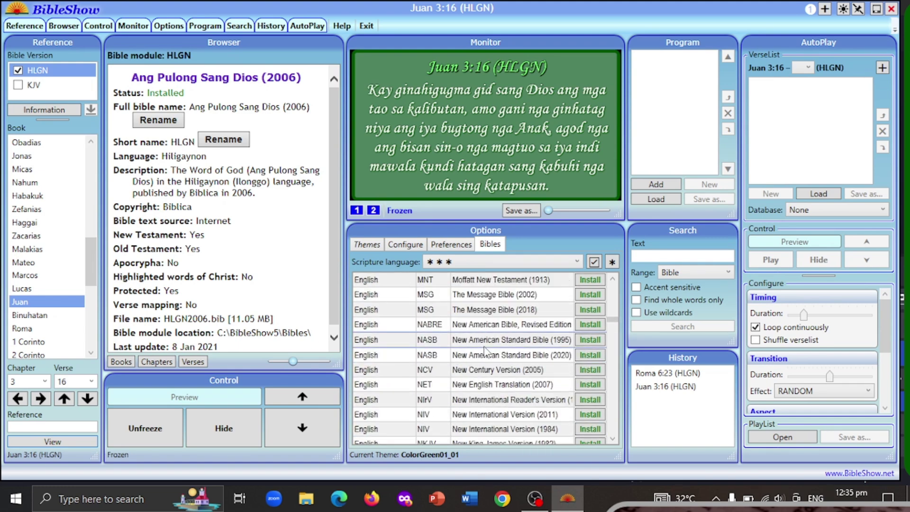
pyautogui.scroll(12, 485, 350)
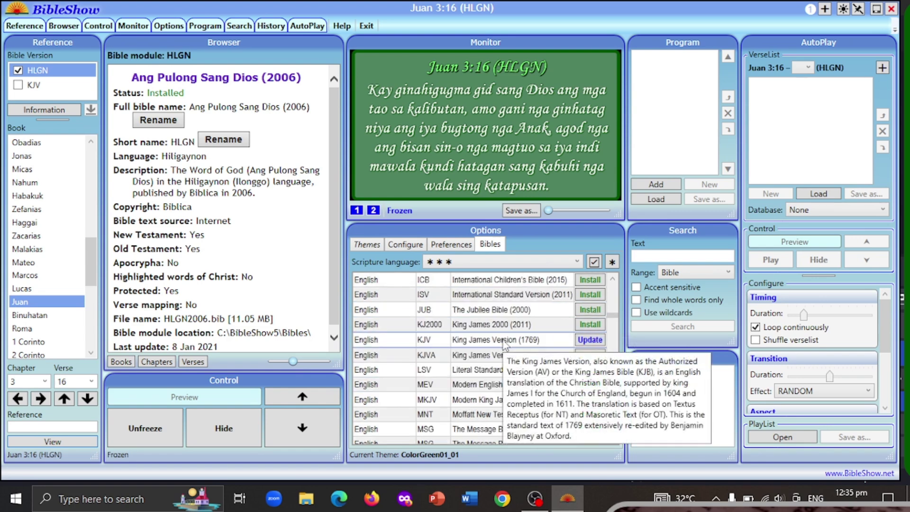
pyautogui.scroll(-2, 497, 348)
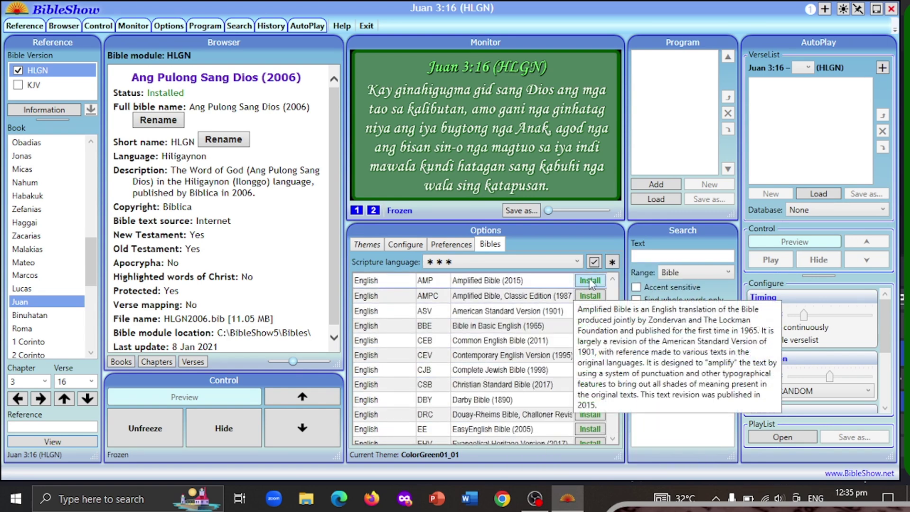
pyautogui.click(590, 280)
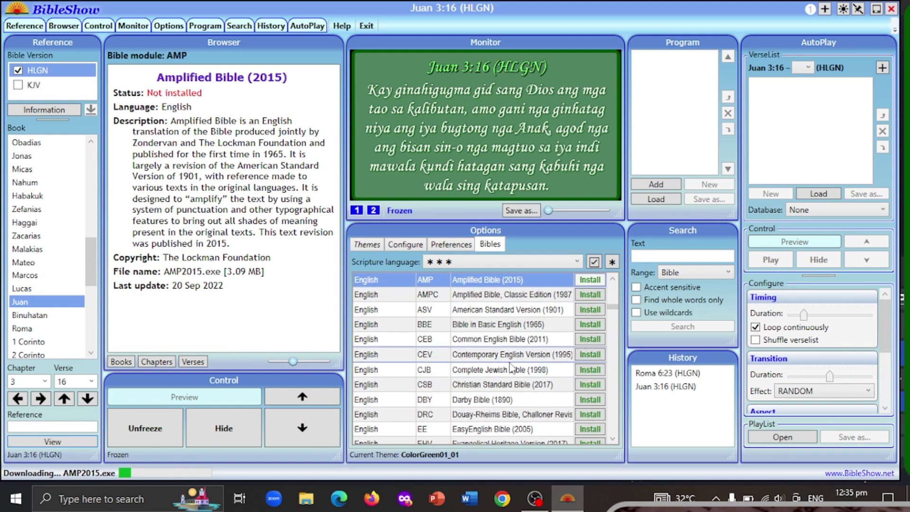
# Install the English Standard Version (2016) and the Good News Translation (1976)
pyautogui.moveTo(511, 366)
pyautogui.scroll(-1, 510, 366)
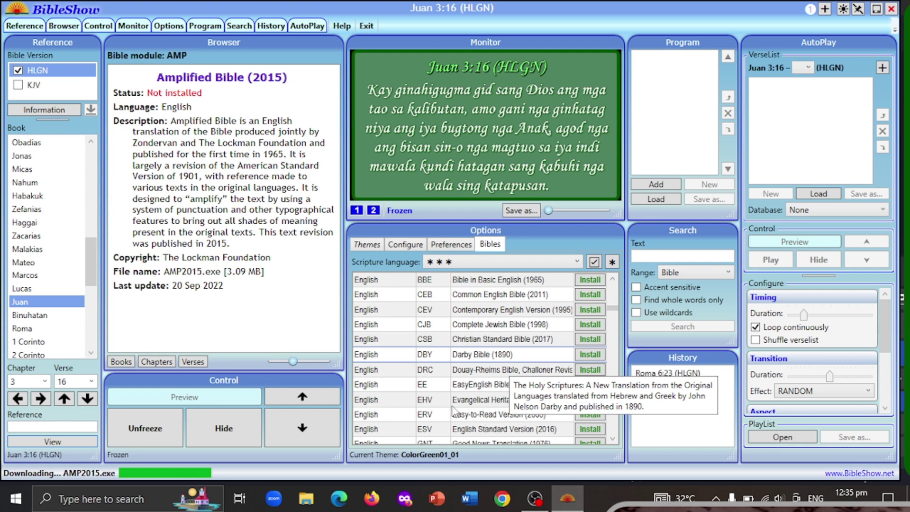
pyautogui.scroll(-1, 469, 389)
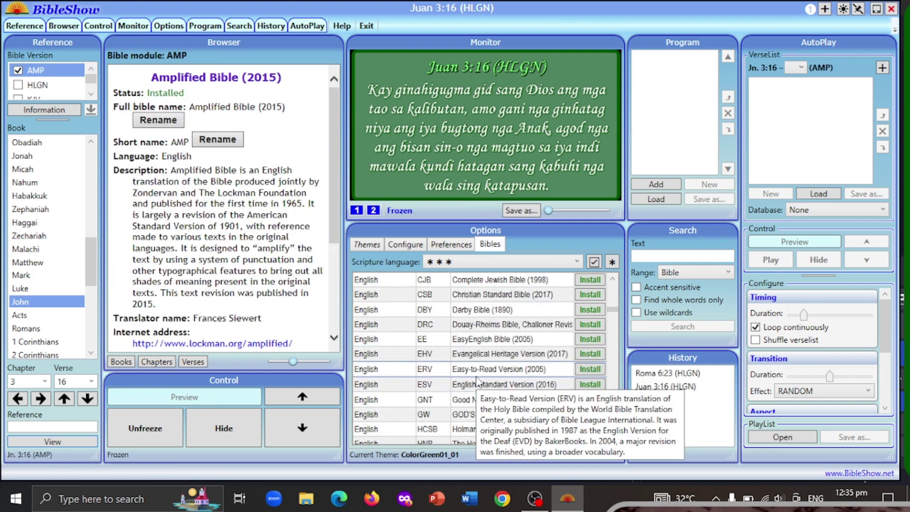
pyautogui.click(589, 384)
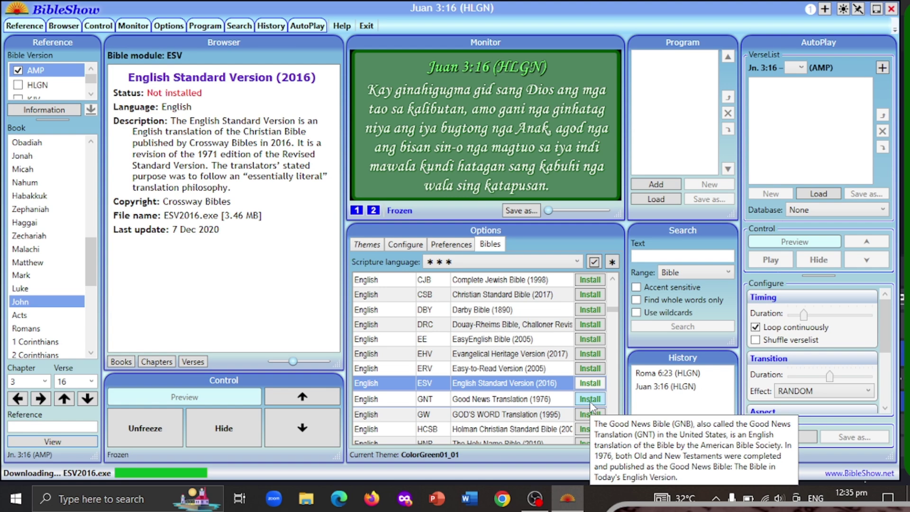
pyautogui.click(590, 400)
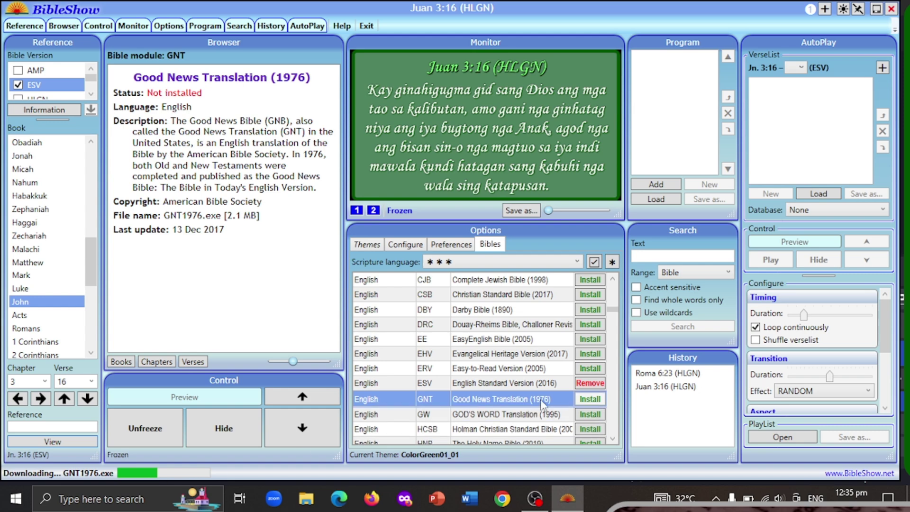
# Install both New International Version modules, 2011 and 1984
pyautogui.scroll(-3, 522, 405)
pyautogui.scroll(-6, 521, 405)
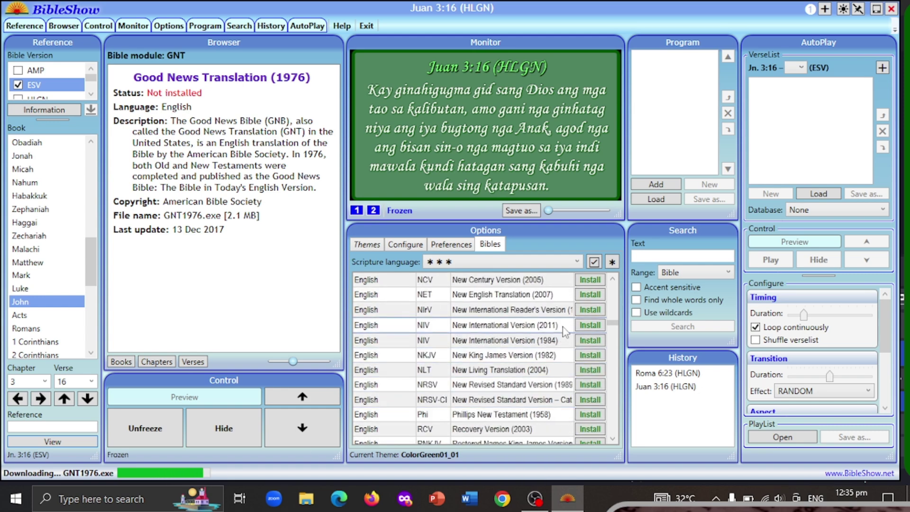
pyautogui.click(590, 327)
pyautogui.click(593, 340)
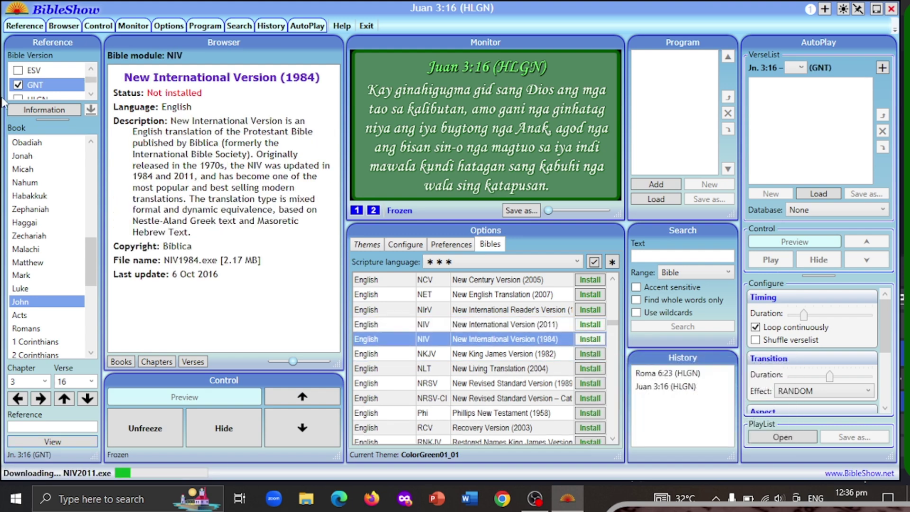
# Add AMP to GNT as a selected Bible version
pyautogui.moveTo(92, 83); pyautogui.dragTo(92, 89)
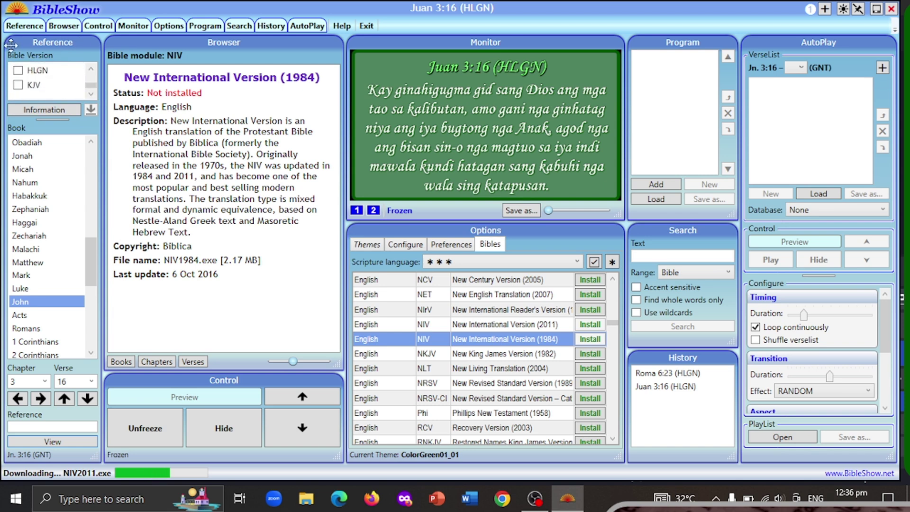
pyautogui.scroll(1, 70, 98)
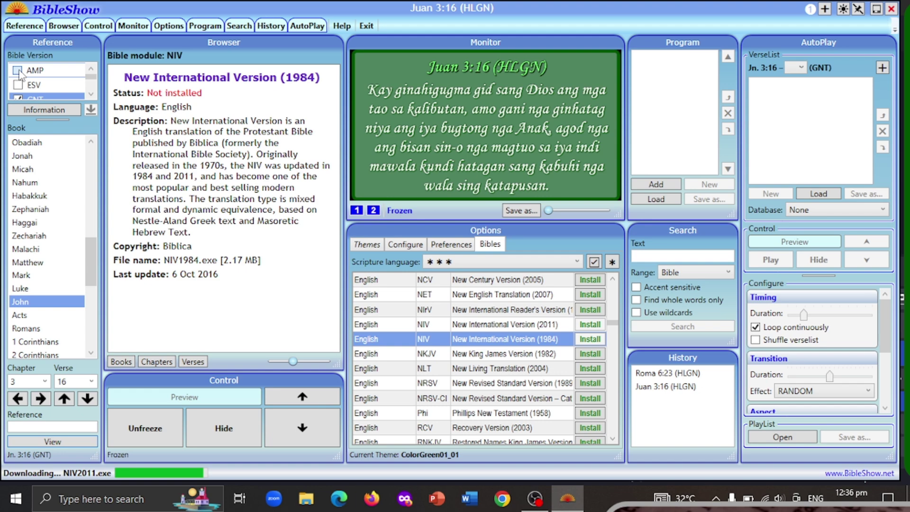
pyautogui.click(18, 70)
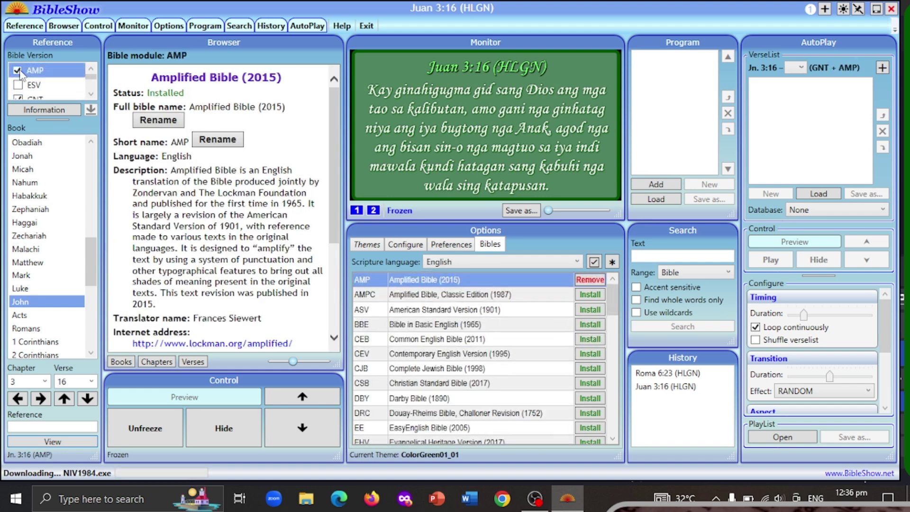
# Show Revelation 20:15 from the NIV on the live output
pyautogui.scroll(10, 38, 181)
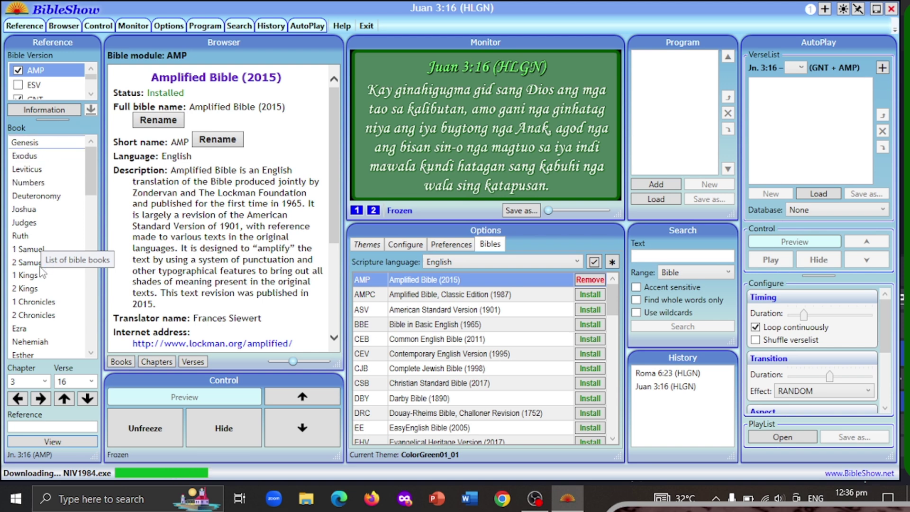
pyautogui.scroll(-4, 46, 328)
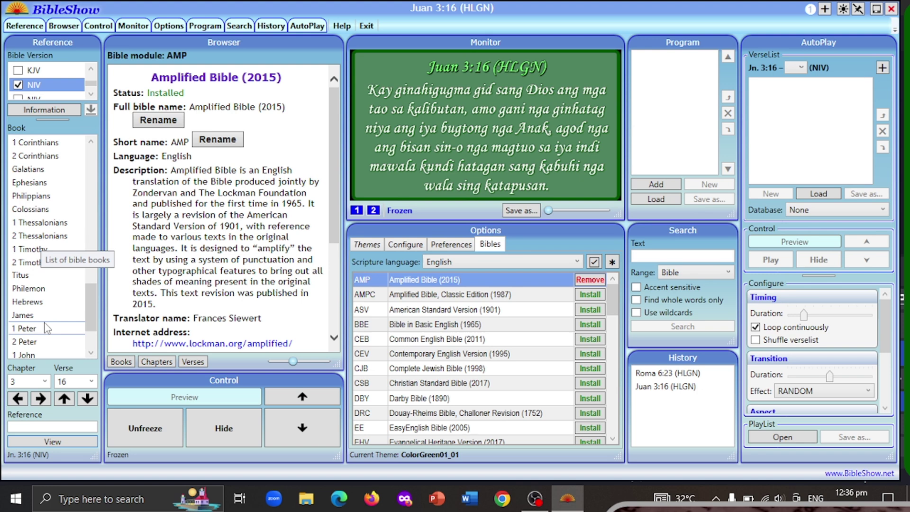
pyautogui.scroll(-2, 46, 328)
pyautogui.click(48, 342)
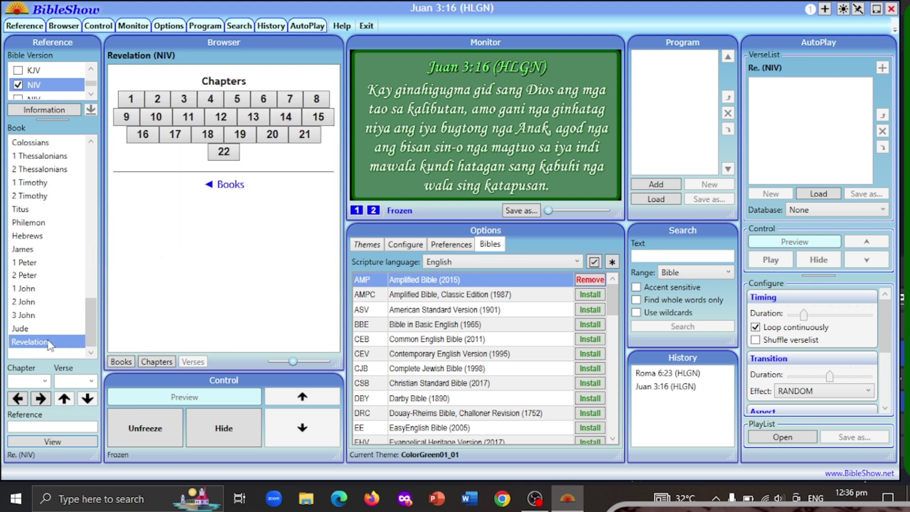
pyautogui.click(280, 142)
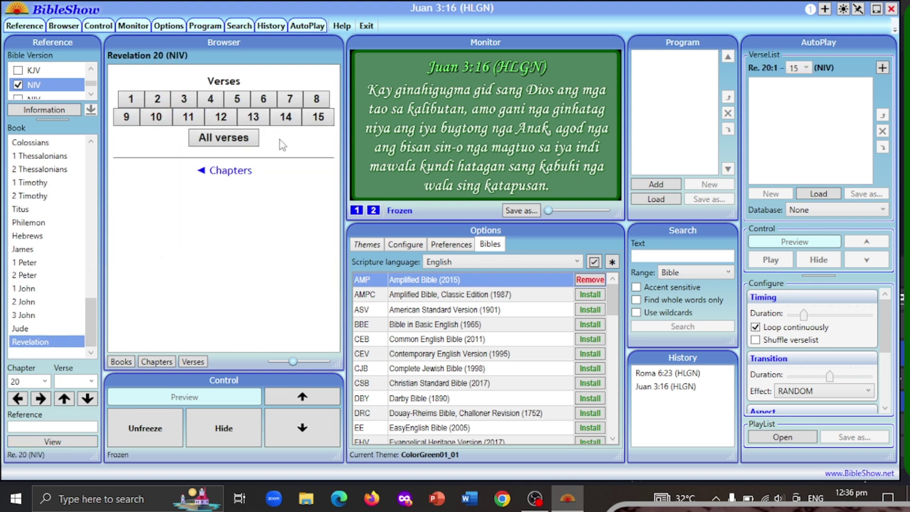
pyautogui.click(314, 117)
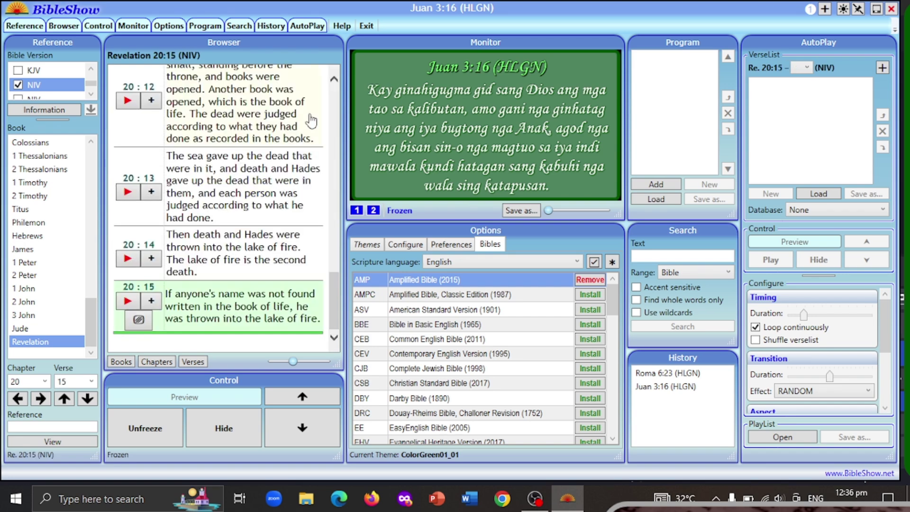
pyautogui.click(127, 301)
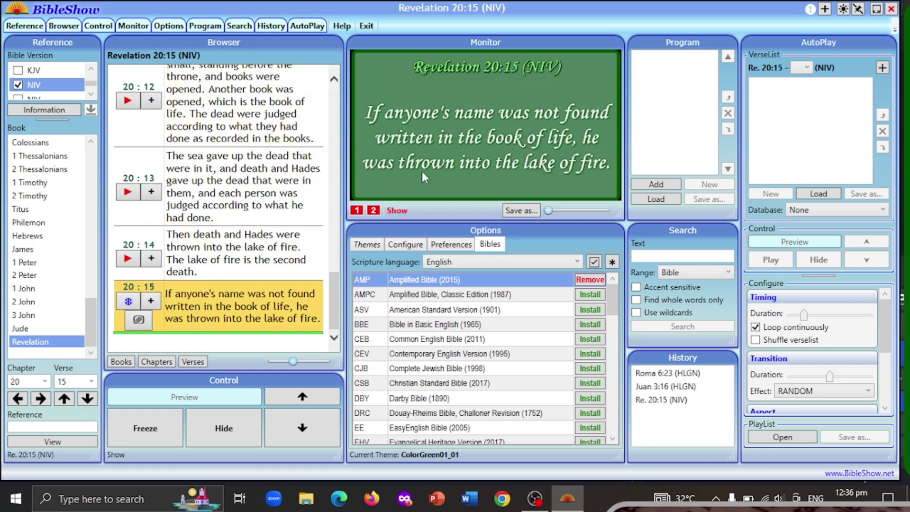
# Try the VideoNightStars01_08 theme on the live verse, ending with VideoNightStars01_05
pyautogui.click(368, 244)
pyautogui.scroll(-3, 518, 380)
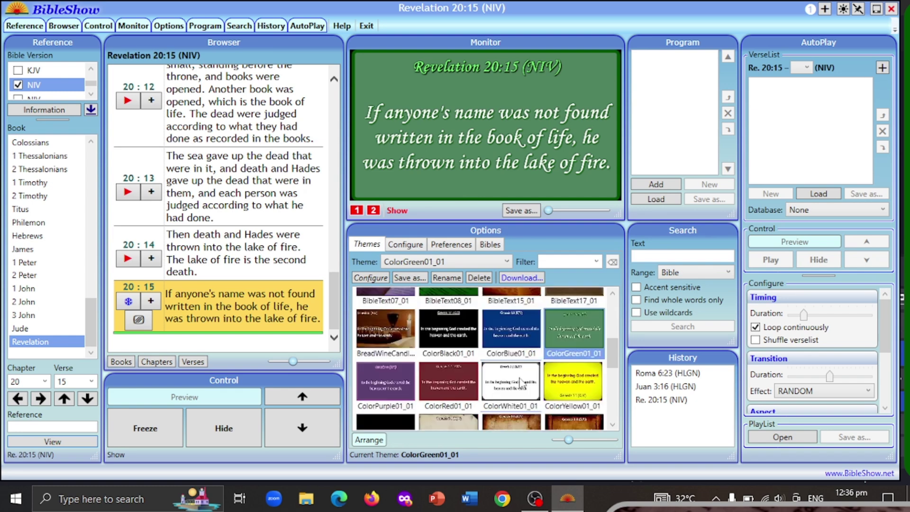
pyautogui.click(516, 375)
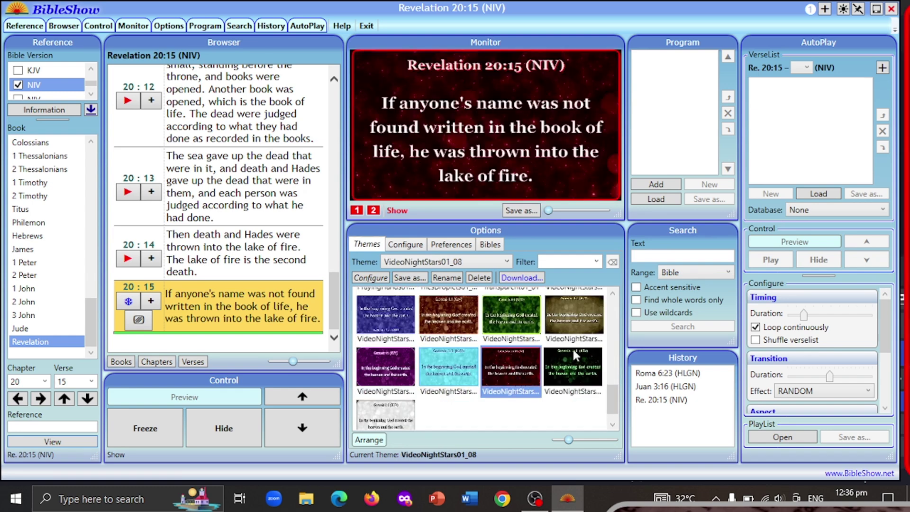
pyautogui.click(581, 368)
pyautogui.click(589, 320)
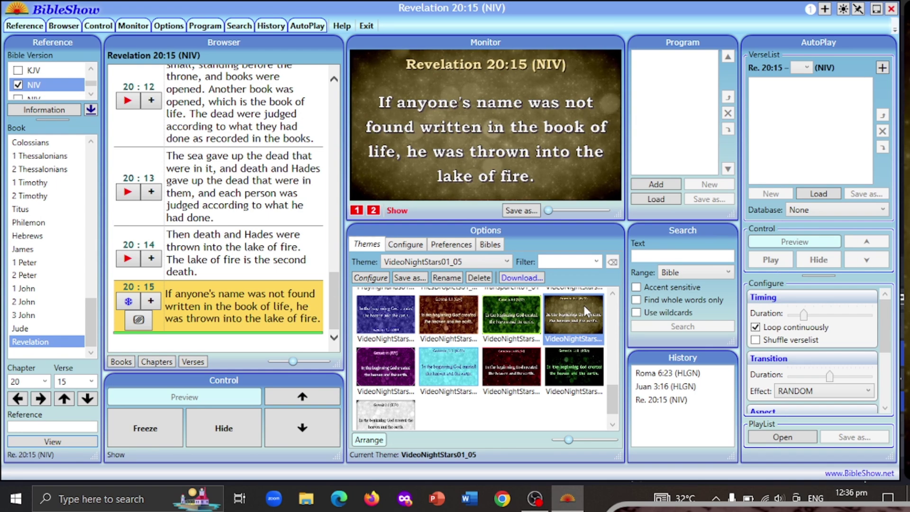
# Look over the Bible module list and the source choices for Display 3 without changing the source
pyautogui.click(492, 245)
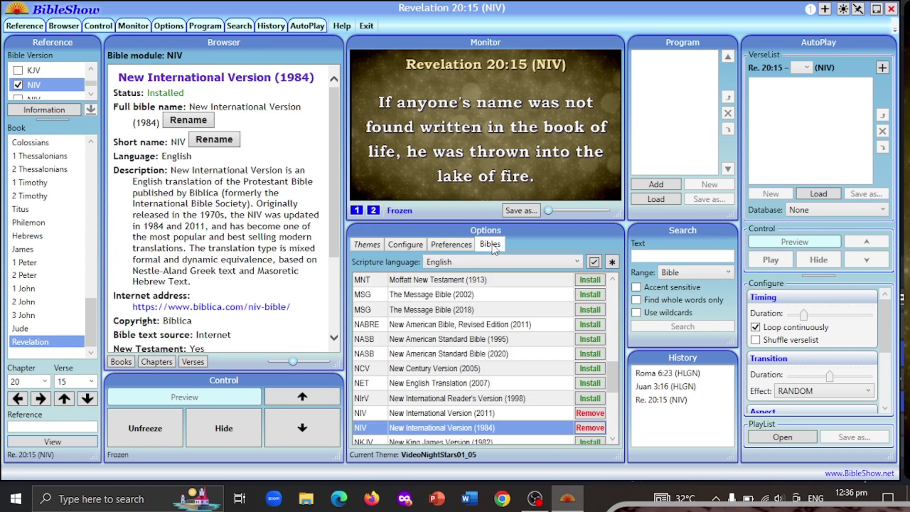
pyautogui.click(416, 247)
pyautogui.click(512, 264)
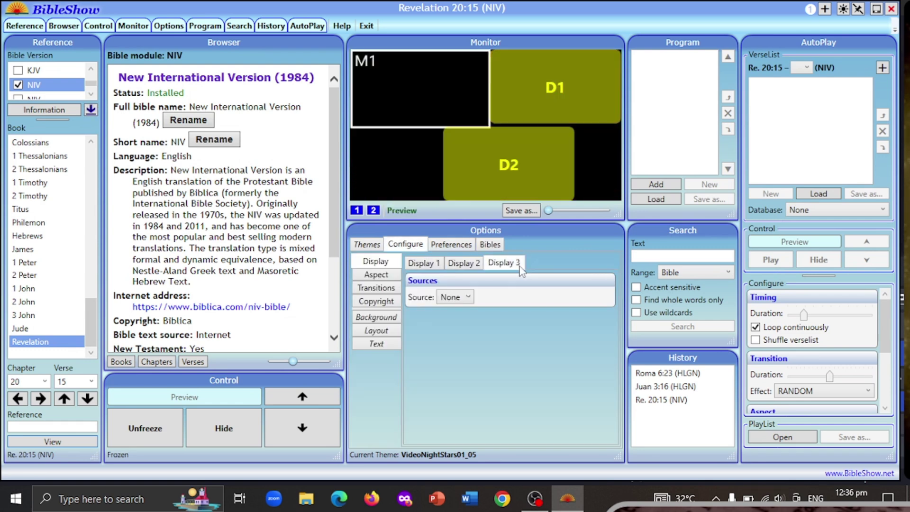
pyautogui.click(468, 298)
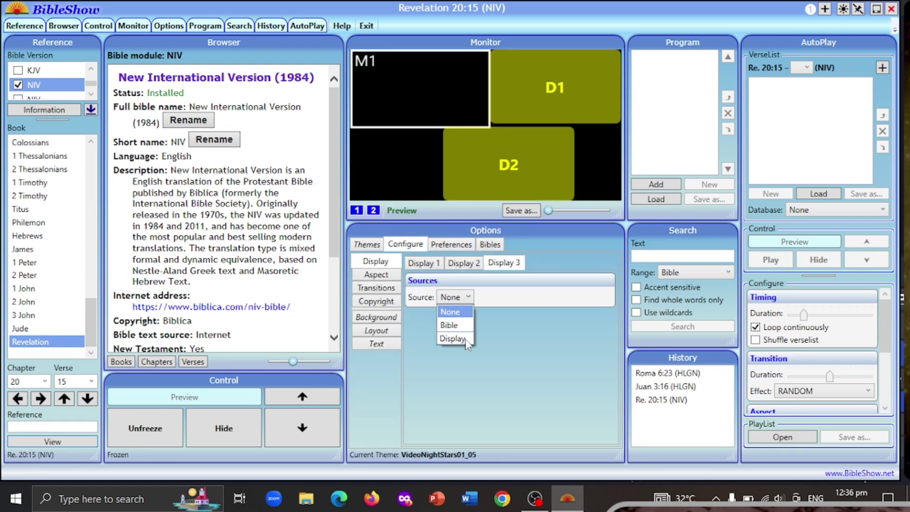
pyautogui.click(374, 246)
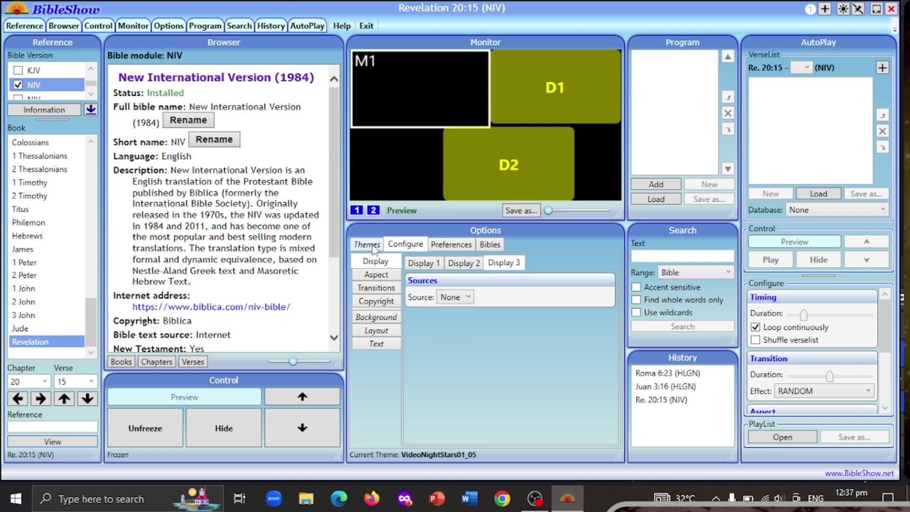
pyautogui.click(371, 247)
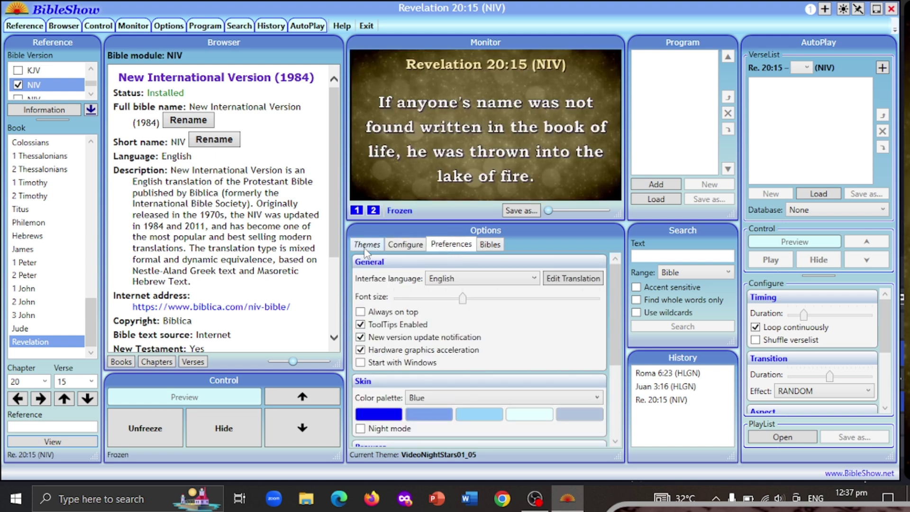